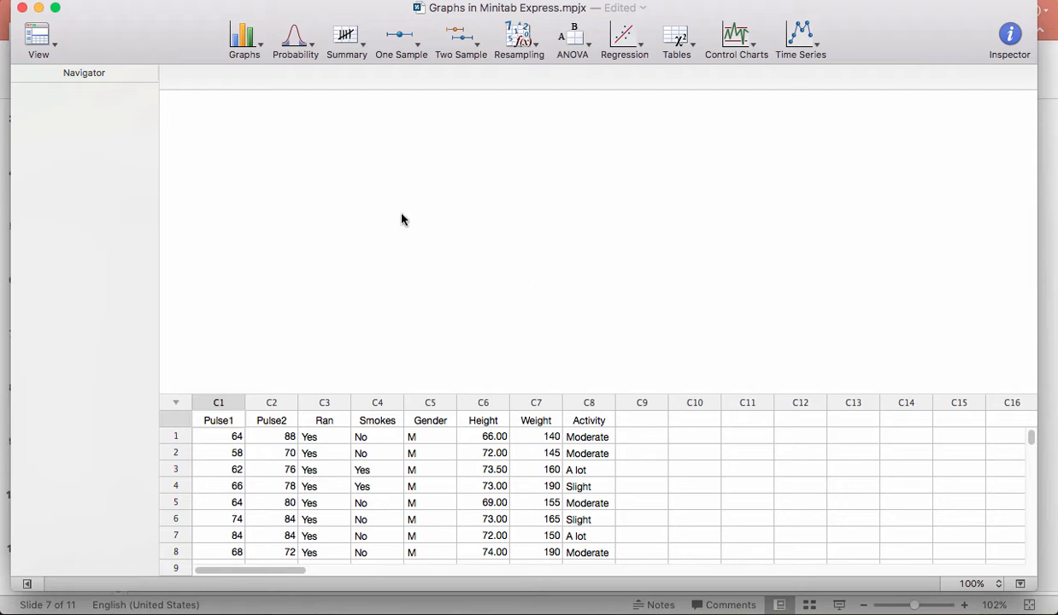
- Create a simple single-Y scatterplot with Weight as the Y variable and Height as the X variable
{"action": "left_click", "coordinate": [261, 49]}
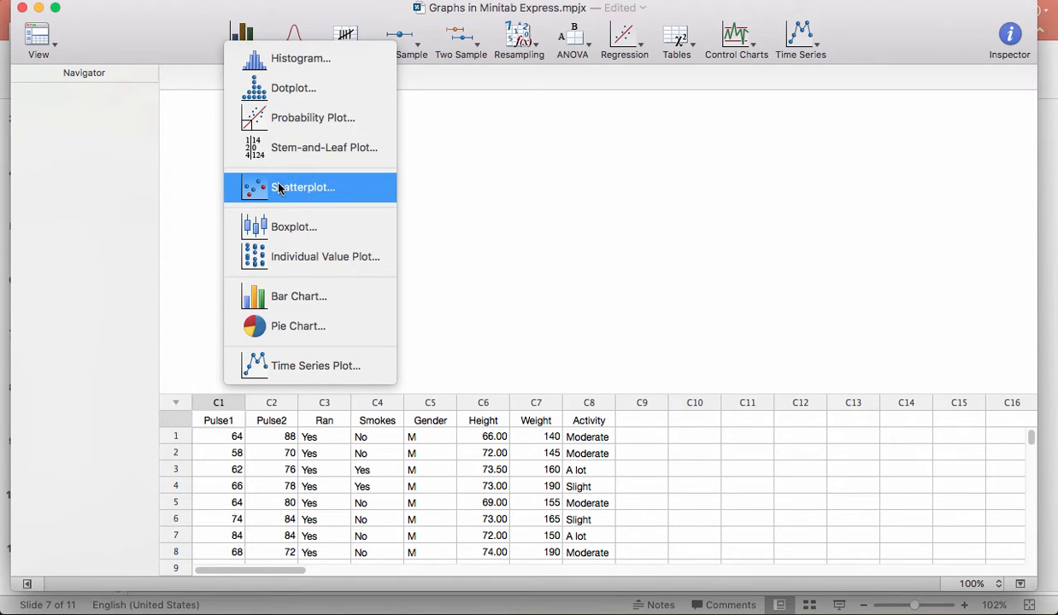
{"action": "left_click", "coordinate": [344, 192]}
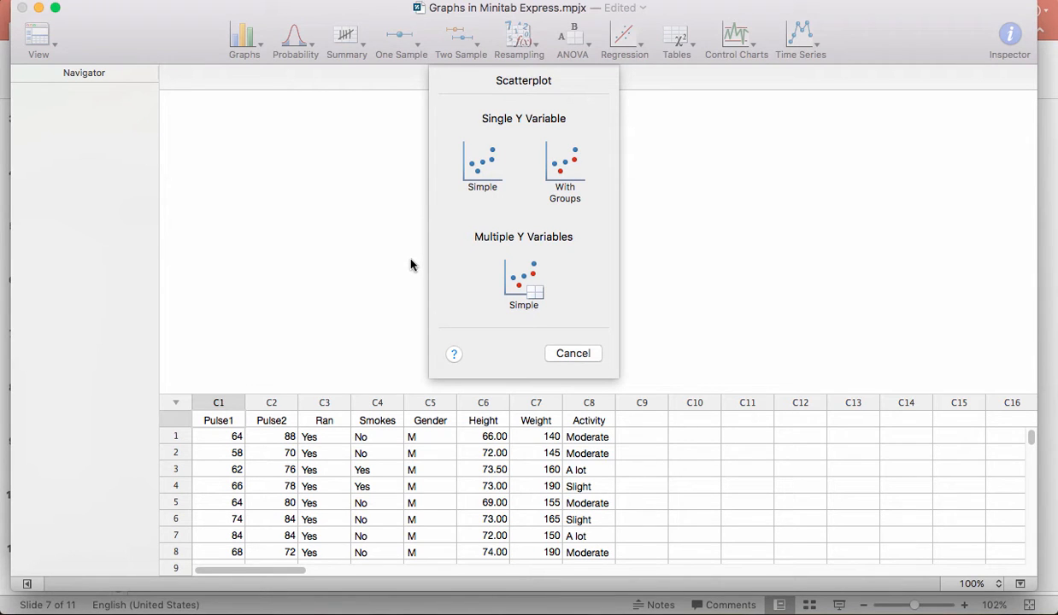
{"action": "left_click", "coordinate": [466, 165]}
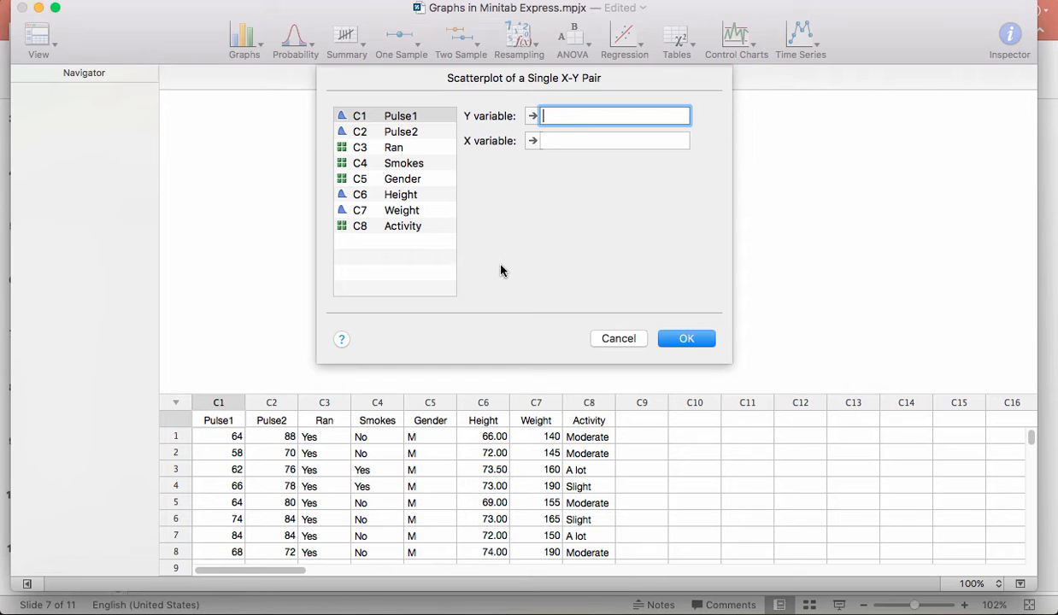
{"action": "left_click", "coordinate": [553, 141]}
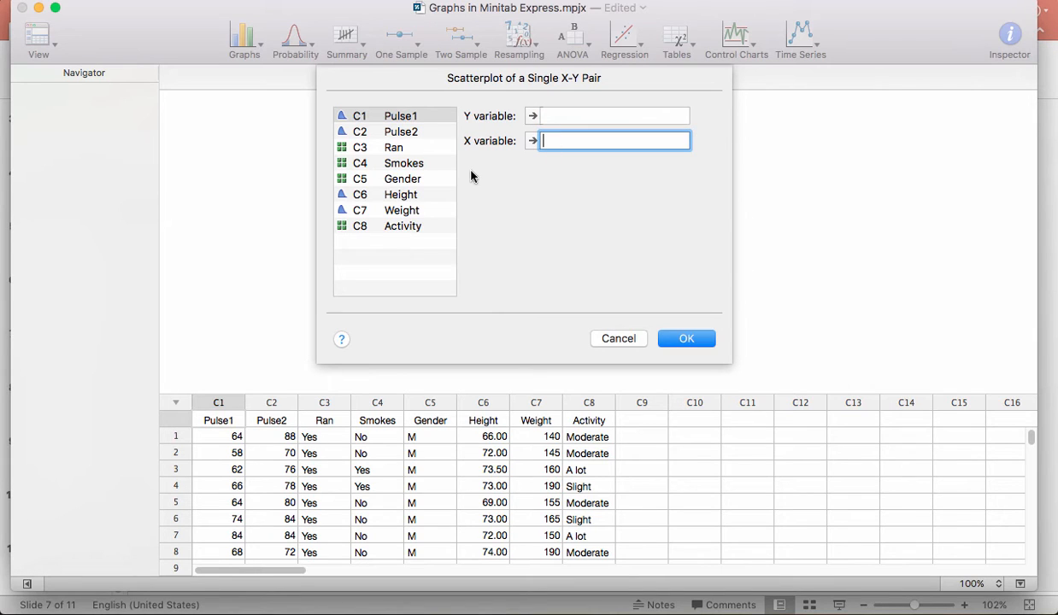
{"action": "double_click", "coordinate": [409, 196]}
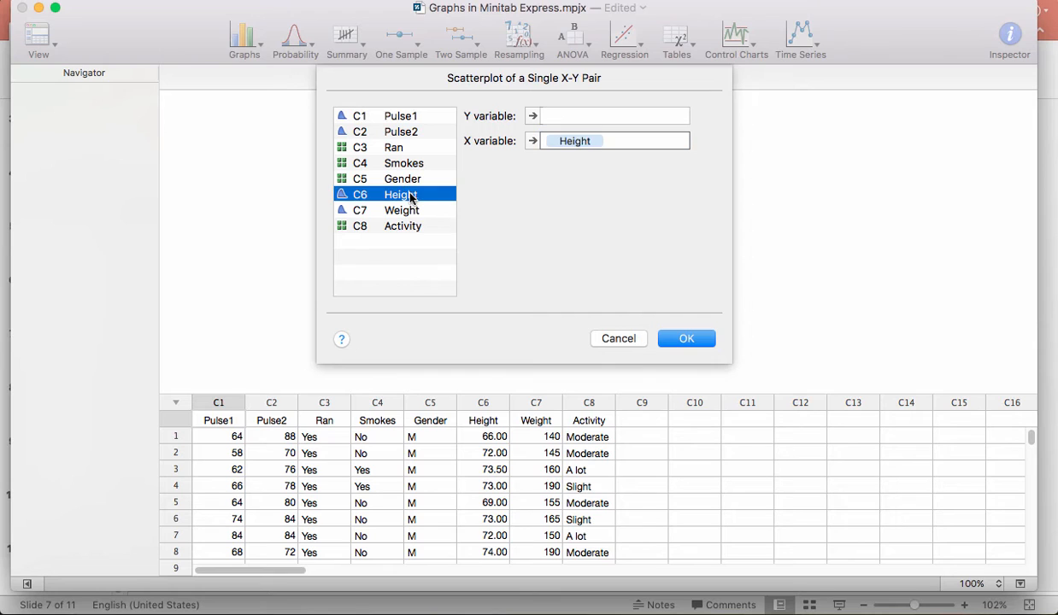
{"action": "left_click", "coordinate": [544, 112]}
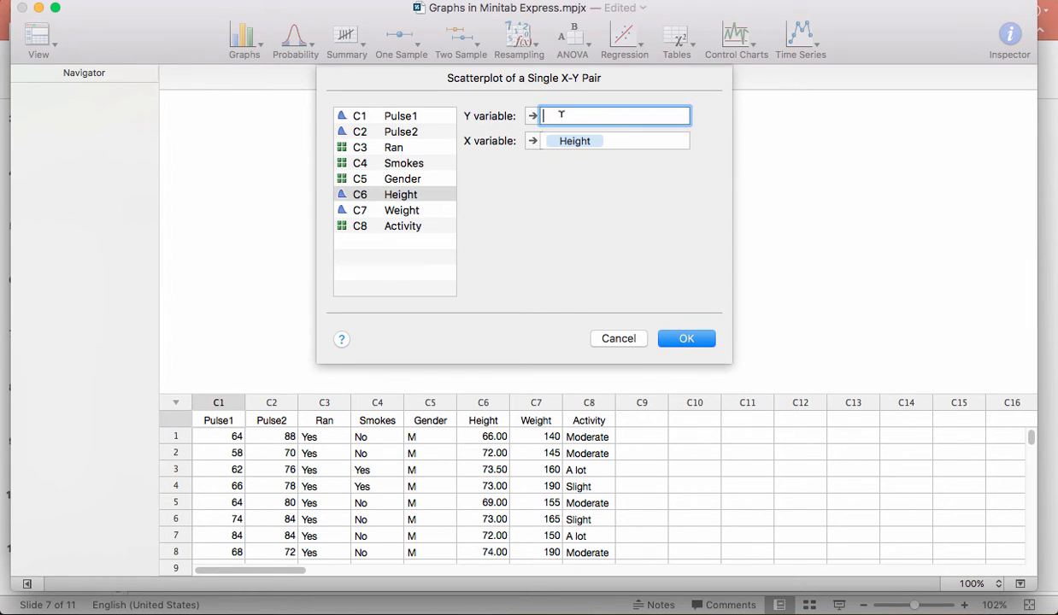
{"action": "double_click", "coordinate": [407, 211]}
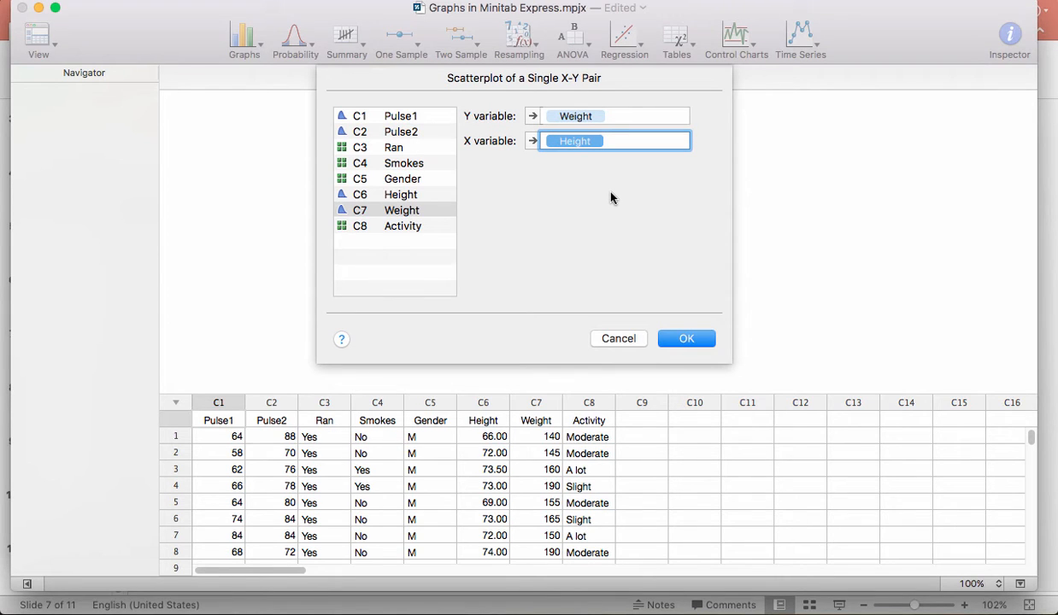
{"action": "left_click", "coordinate": [689, 339]}
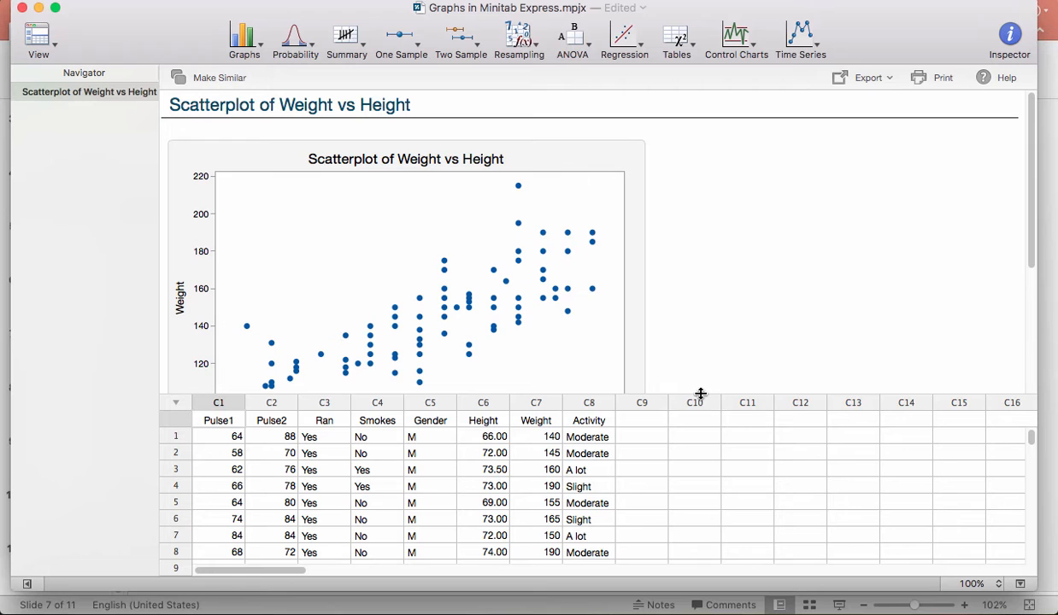
- Enlarge the output area to show the whole scatterplot and change its X-axis label to "Height in inches"
{"action": "left_click_drag", "start_coordinate": [700, 393], "coordinate": [696, 493]}
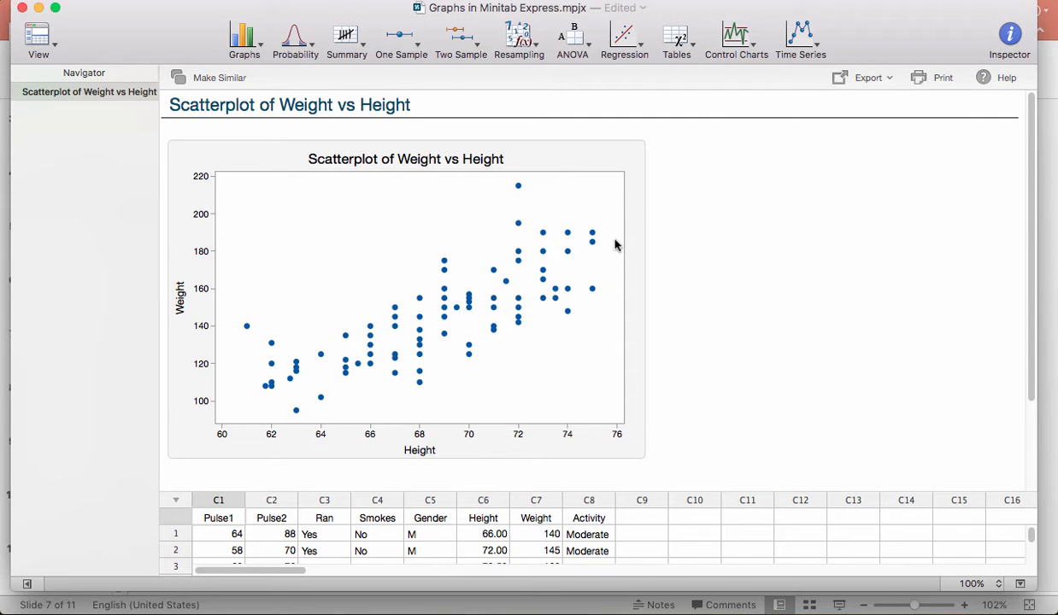
{"action": "left_click", "coordinate": [425, 449]}
{"action": "left_click", "coordinate": [423, 449]}
{"action": "left_click", "coordinate": [436, 447]}
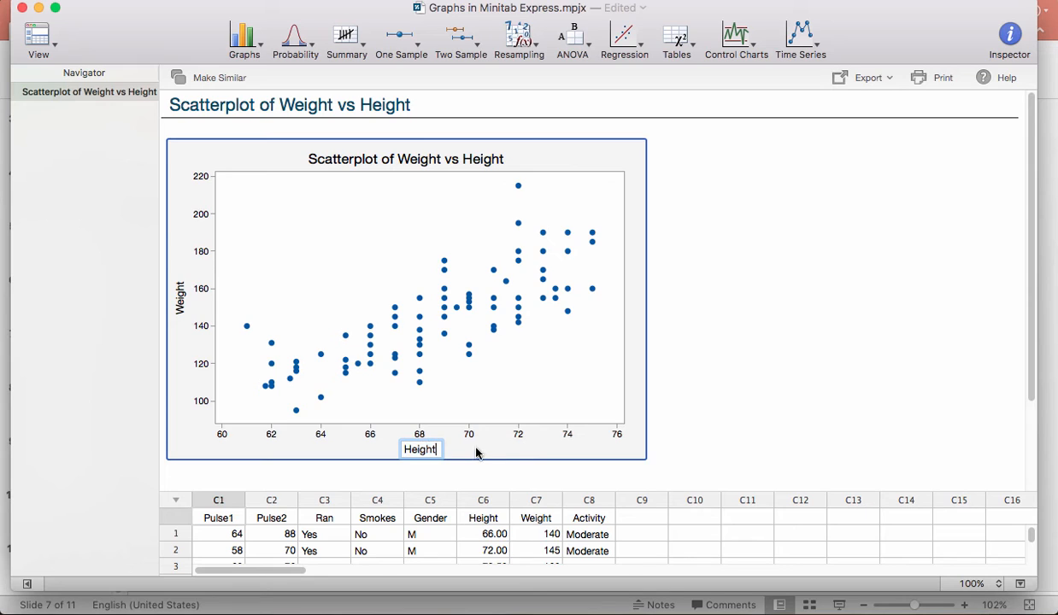
{"action": "type", "text": "in"}
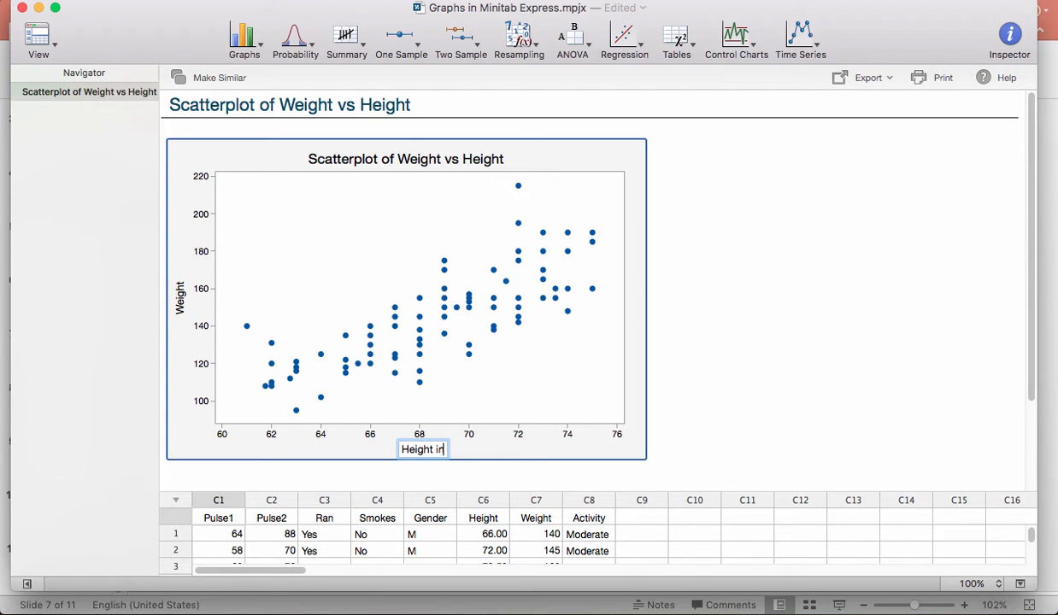
{"action": "type", "text": " inches"}
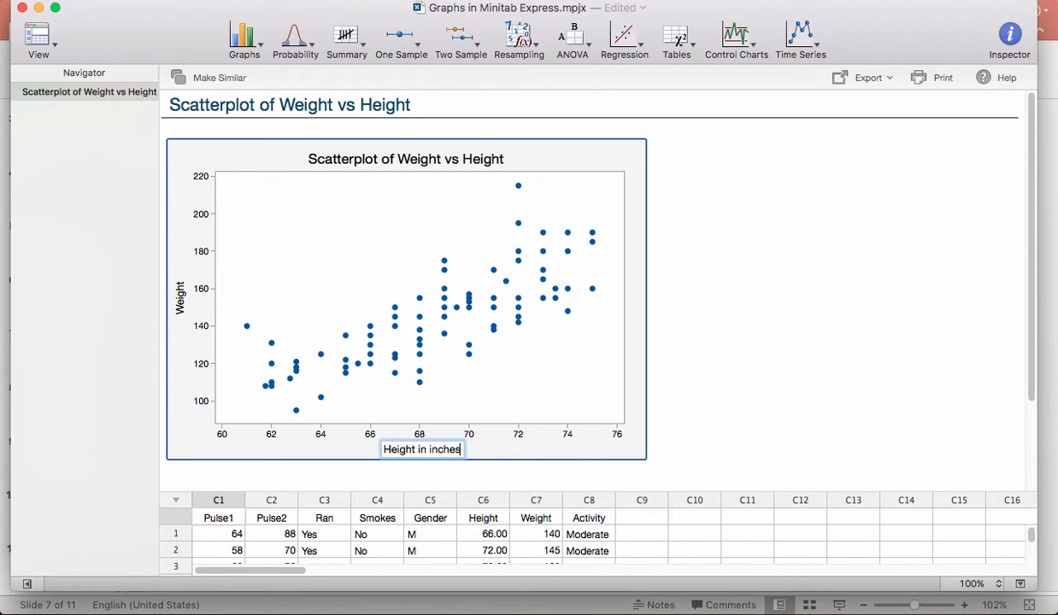
{"action": "left_click", "coordinate": [544, 450]}
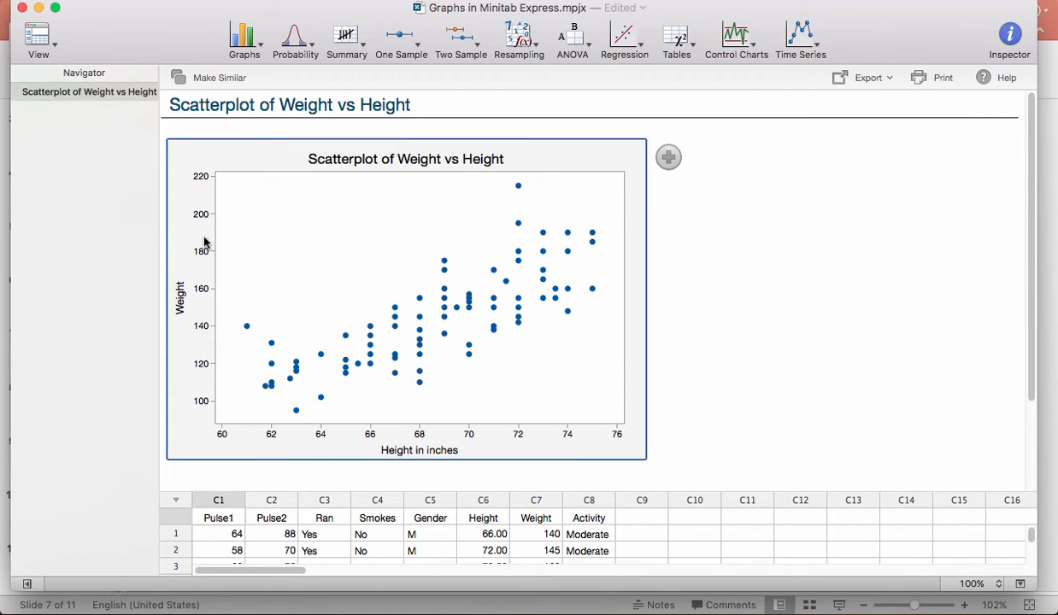
- Change the scatterplot's Y-axis label to "Weight in lbs"
{"action": "double_click", "coordinate": [181, 295]}
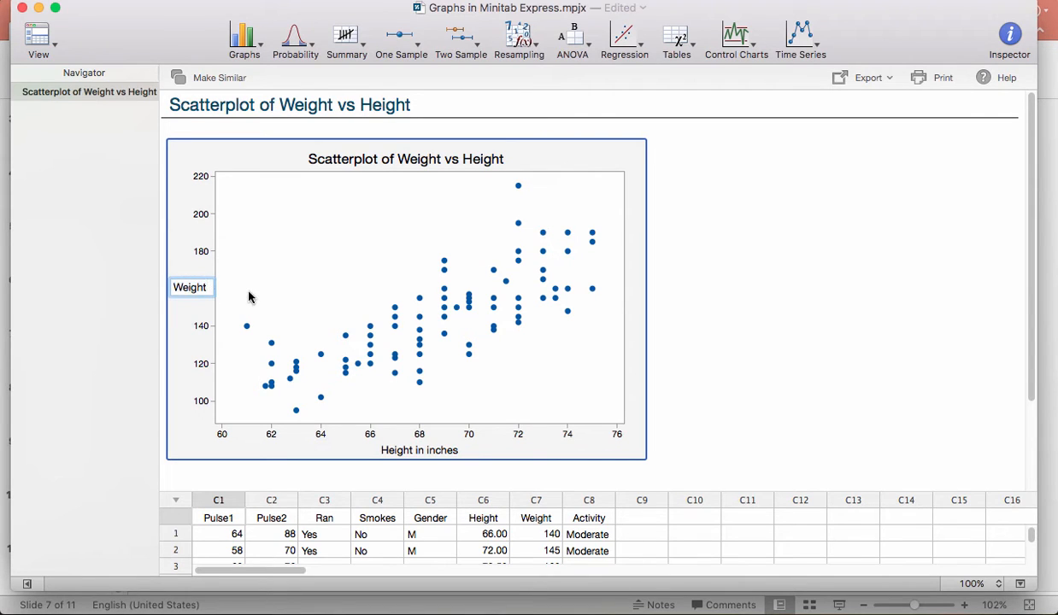
{"action": "type", "text": "in lbs"}
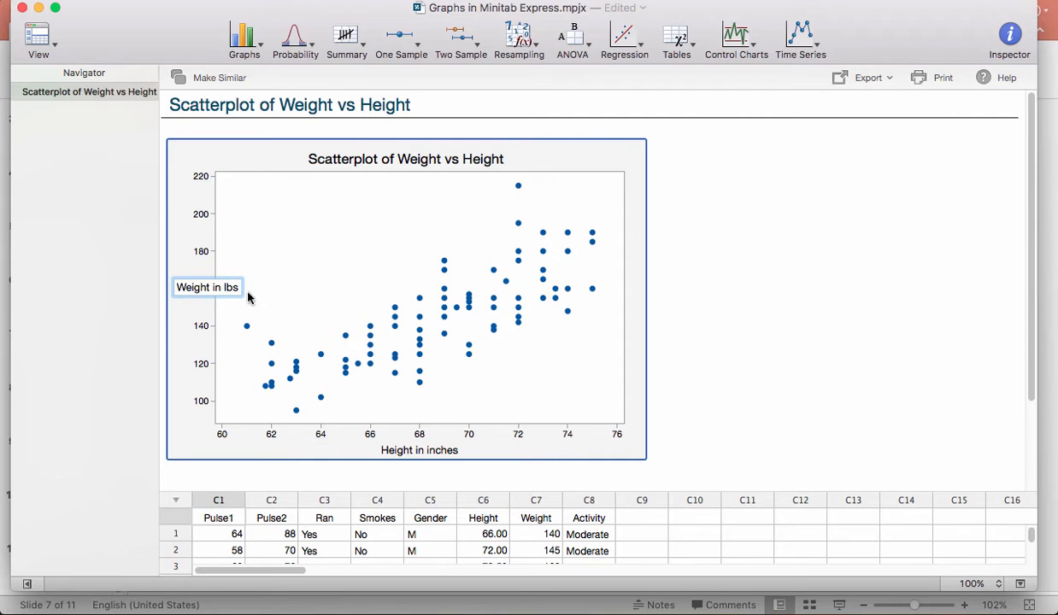
{"action": "left_click", "coordinate": [178, 256]}
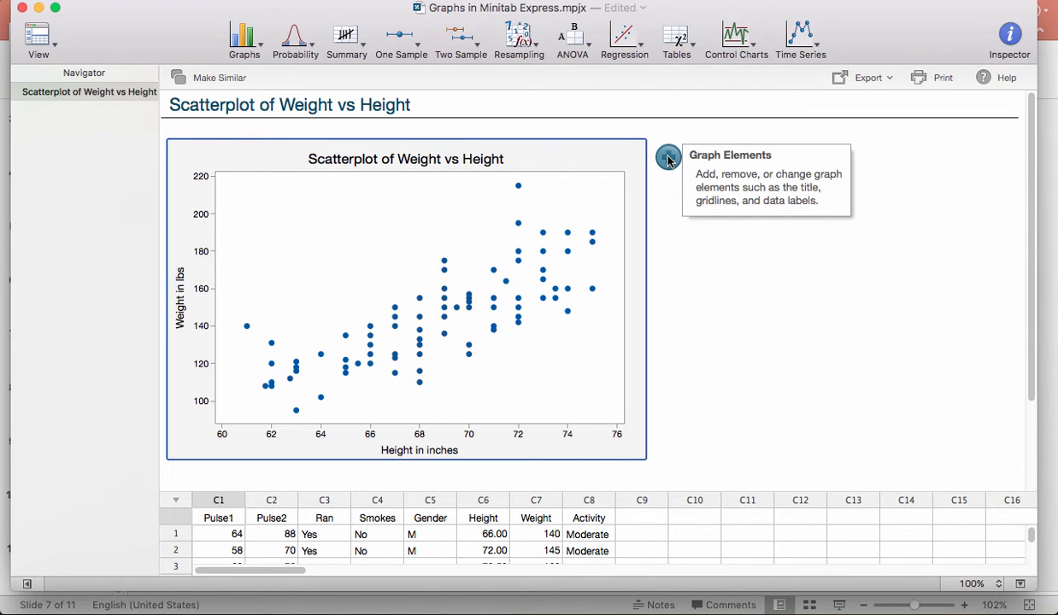
- Open the scatterplot's graph elements, toggle the subtitle, footnote and axis labels and restore each, and show the axis label options
{"action": "left_click", "coordinate": [669, 160]}
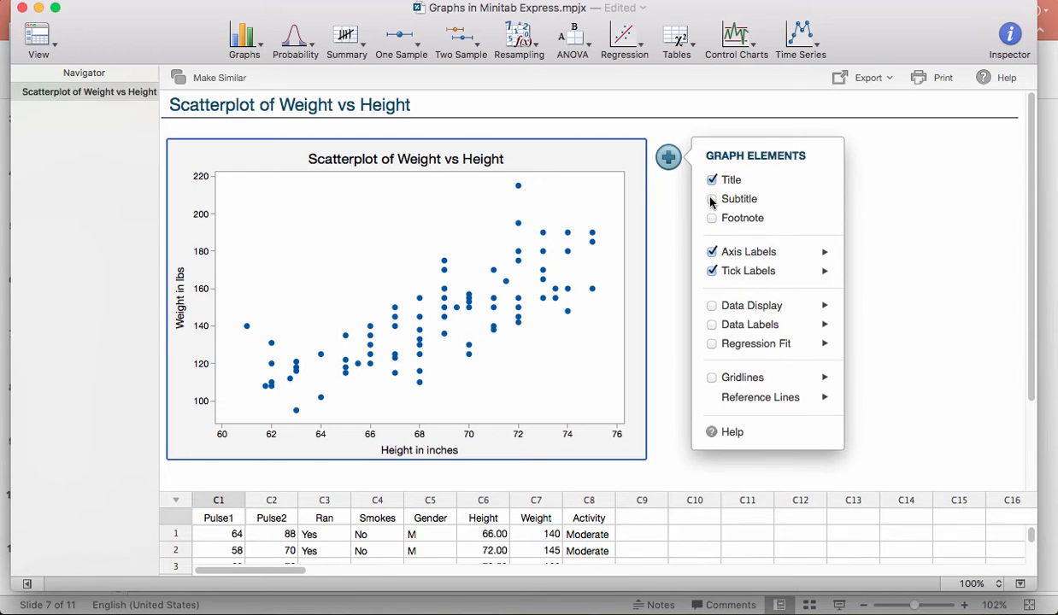
{"action": "left_click", "coordinate": [711, 200]}
{"action": "left_click", "coordinate": [711, 200]}
{"action": "left_click", "coordinate": [712, 219]}
{"action": "left_click", "coordinate": [712, 219]}
{"action": "left_click", "coordinate": [712, 253]}
{"action": "left_click", "coordinate": [712, 252]}
{"action": "left_click", "coordinate": [822, 254]}
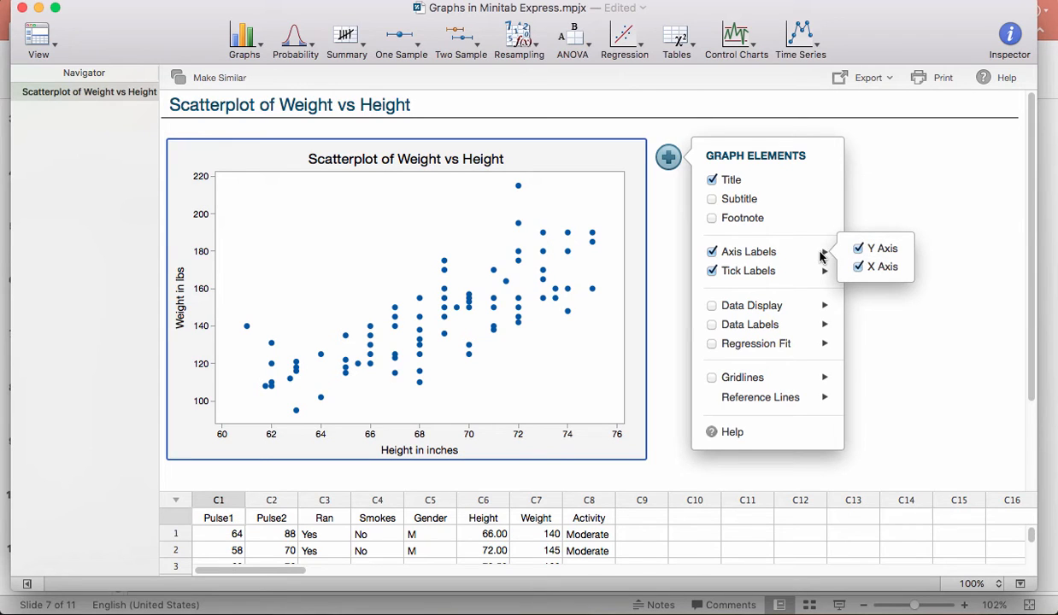
- Hide and restore the scatterplot's tick labels, and add and remove the connecting lines of the Data Display option
{"action": "left_click", "coordinate": [710, 272]}
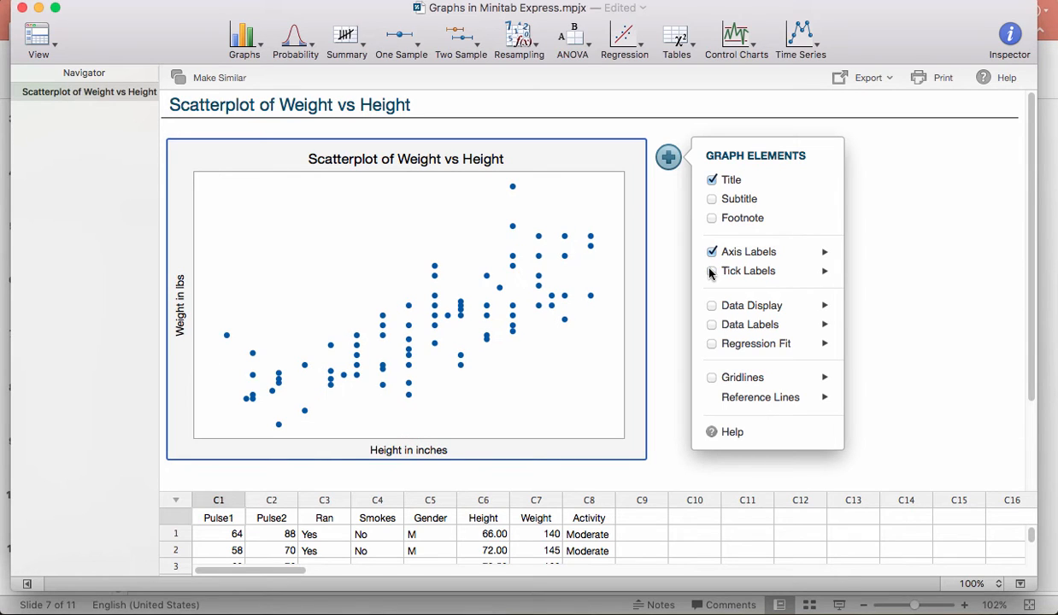
{"action": "left_click", "coordinate": [710, 272]}
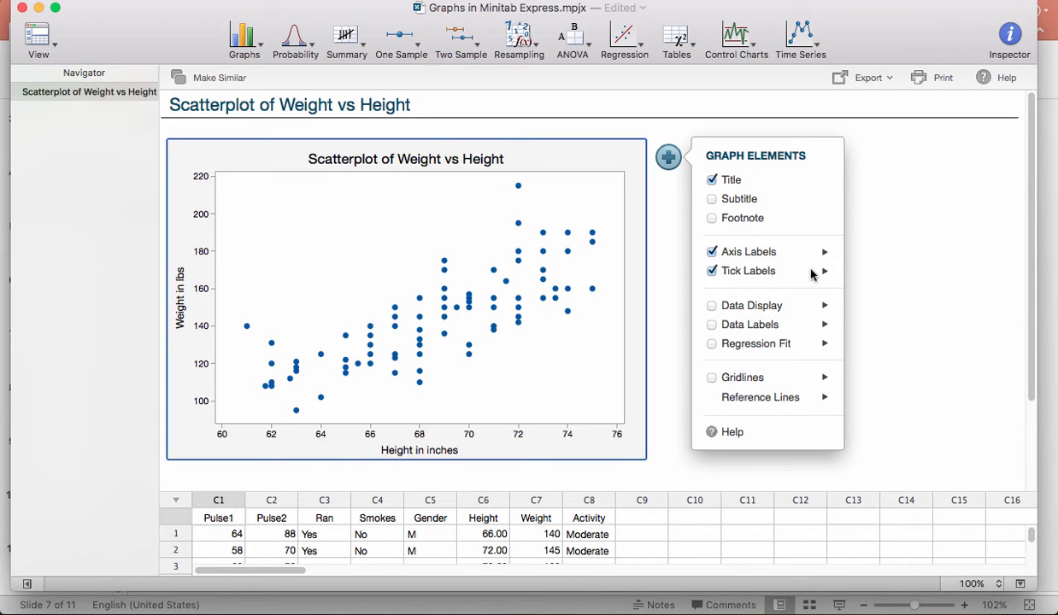
{"action": "mouse_move", "coordinate": [823, 274]}
{"action": "left_click", "coordinate": [712, 306]}
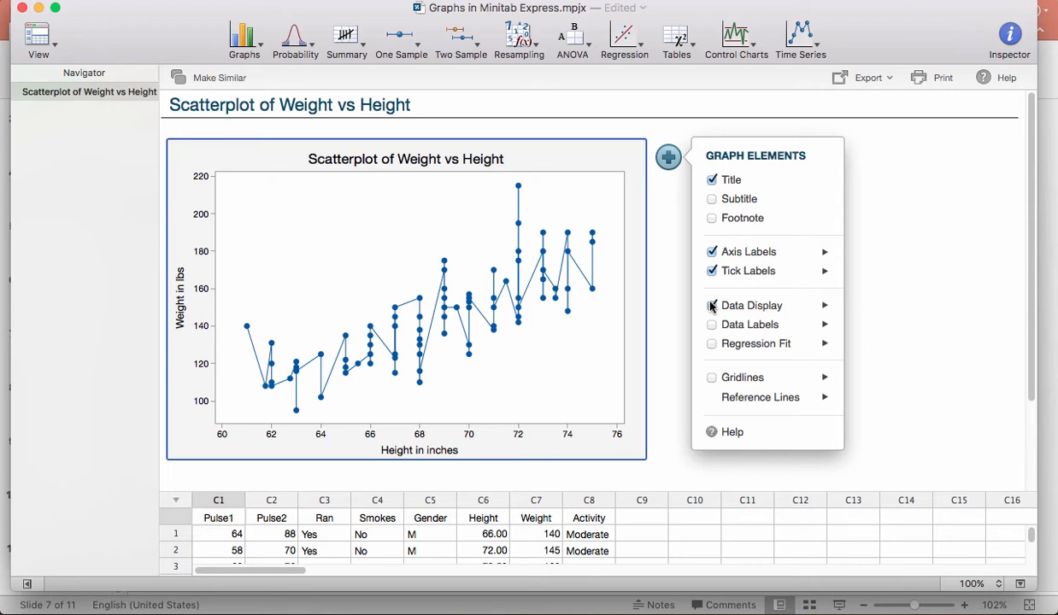
{"action": "left_click", "coordinate": [712, 306]}
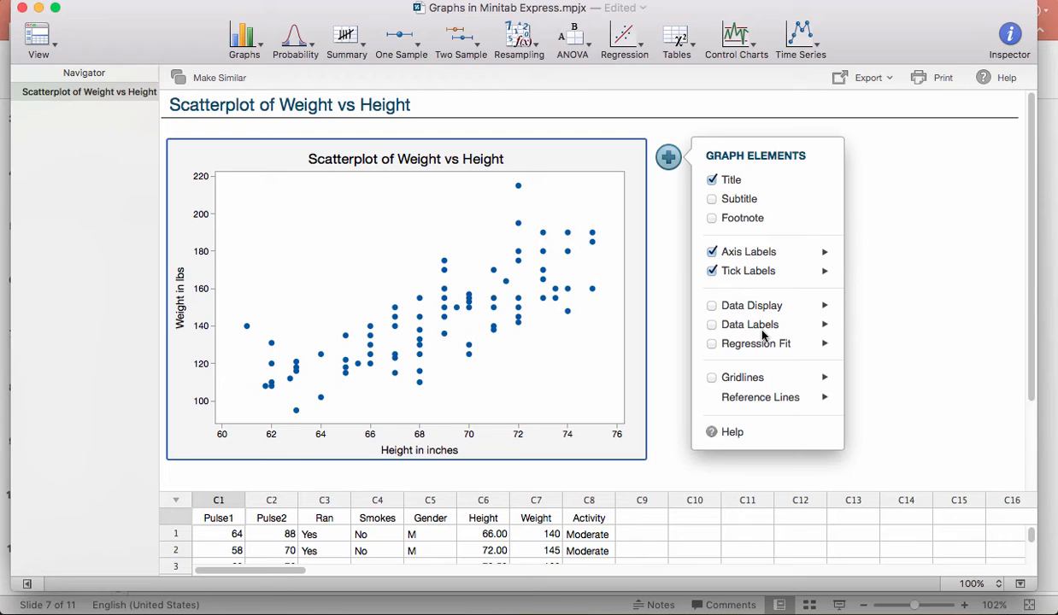
- Add data labels to the scatterplot, try the Left and Above placements, and remove the labels
{"action": "left_click", "coordinate": [710, 324]}
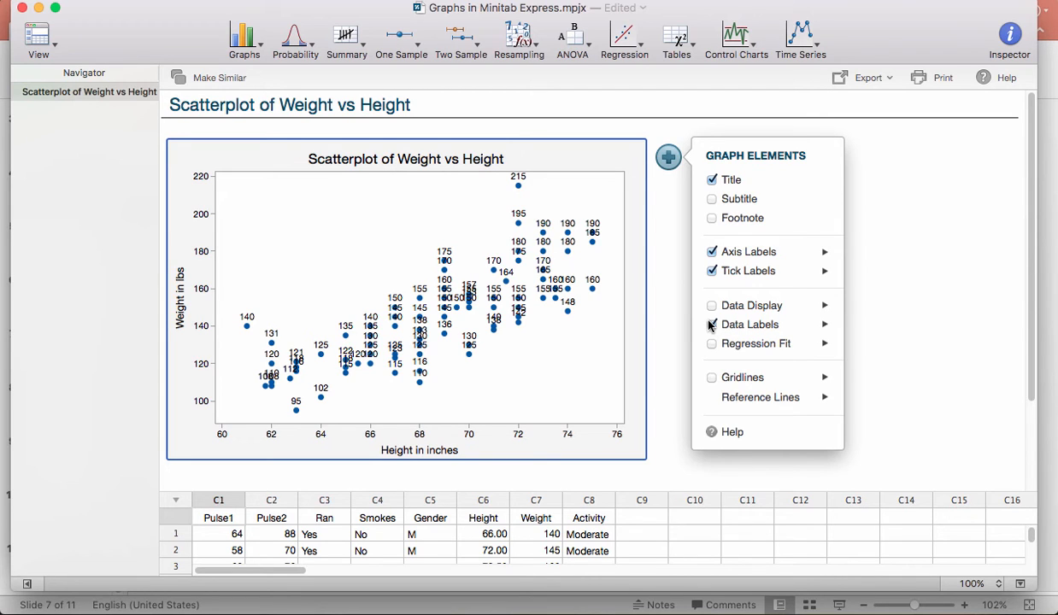
{"action": "left_click", "coordinate": [824, 329]}
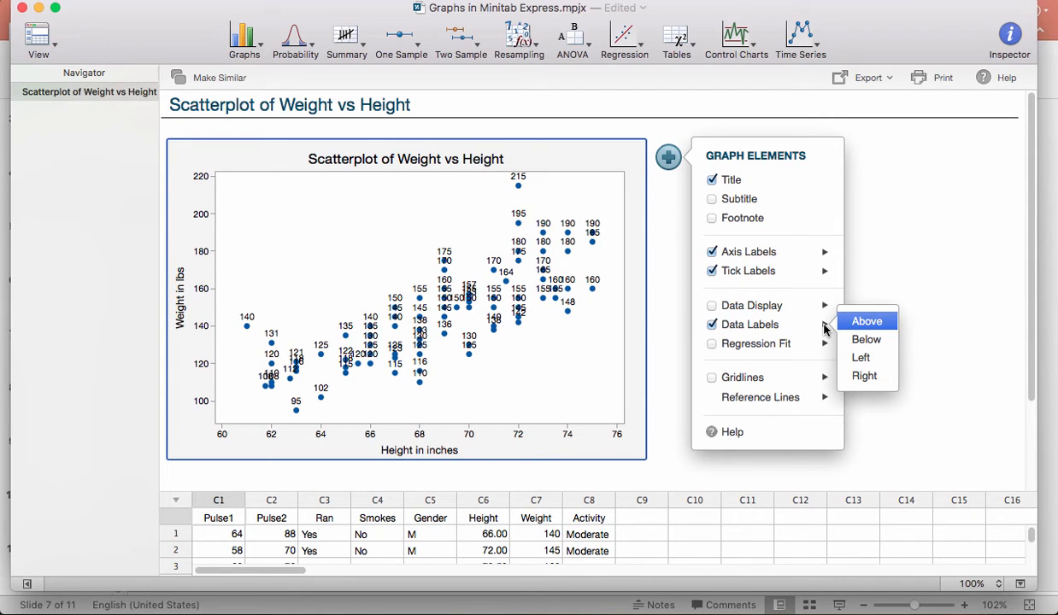
{"action": "left_click", "coordinate": [860, 357]}
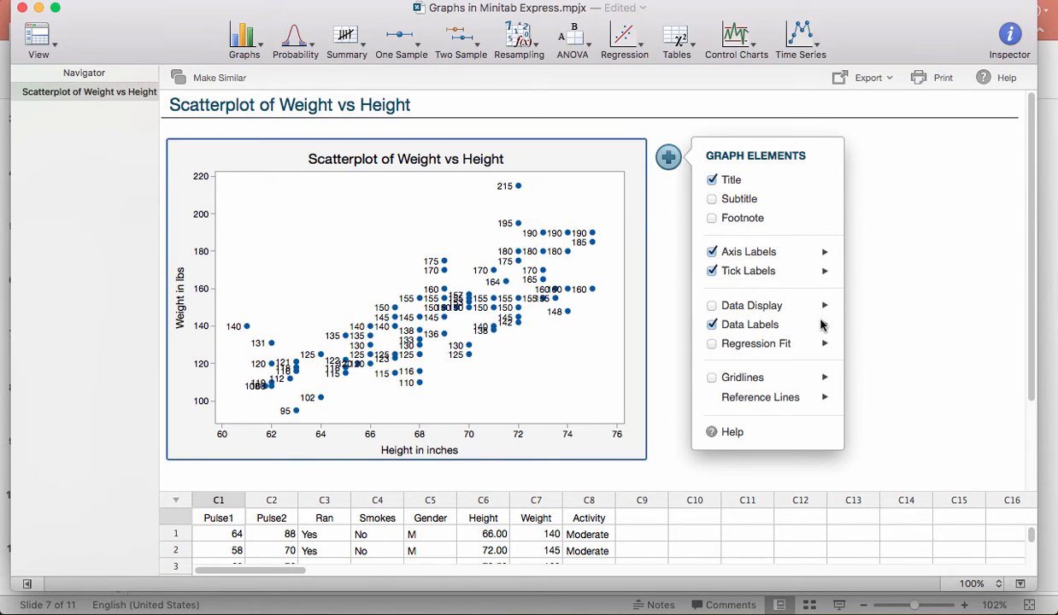
{"action": "left_click", "coordinate": [823, 326]}
{"action": "left_click", "coordinate": [853, 324]}
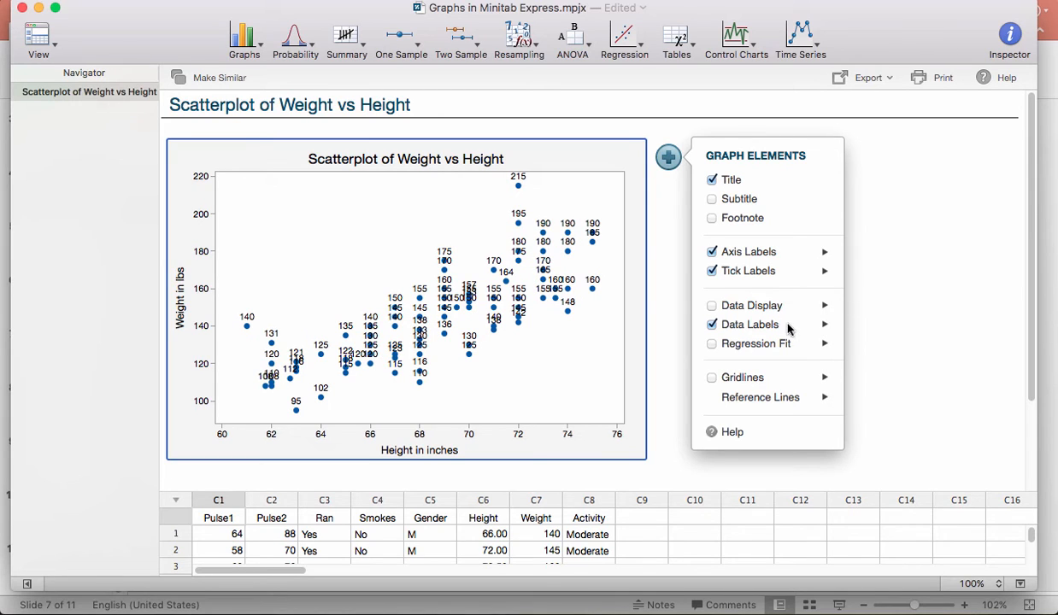
{"action": "left_click", "coordinate": [712, 326]}
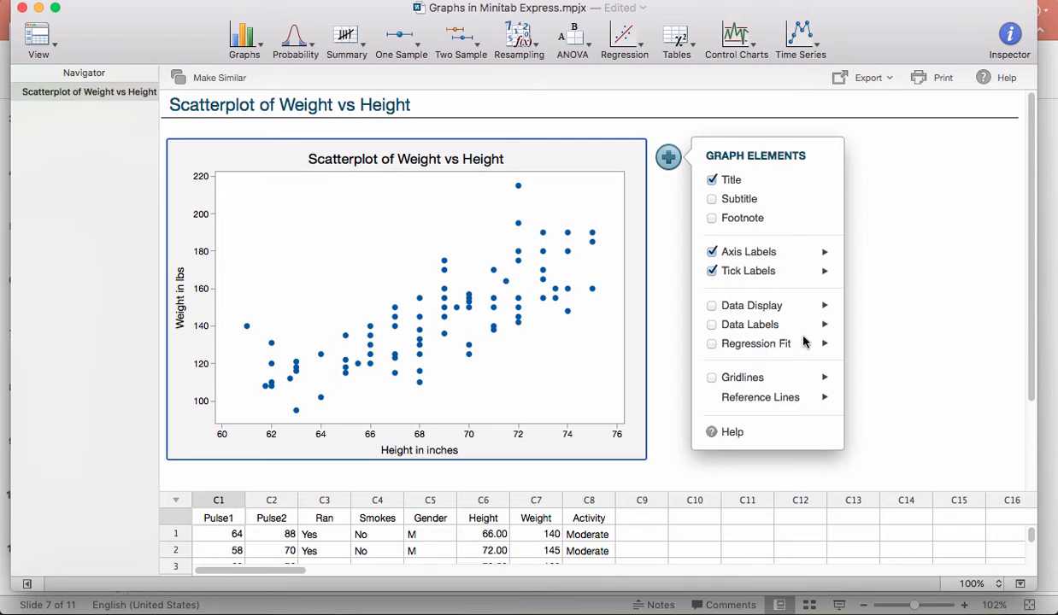
- Try a linear regression fit and gridlines on the scatterplot, removing each one again
{"action": "left_click", "coordinate": [713, 345]}
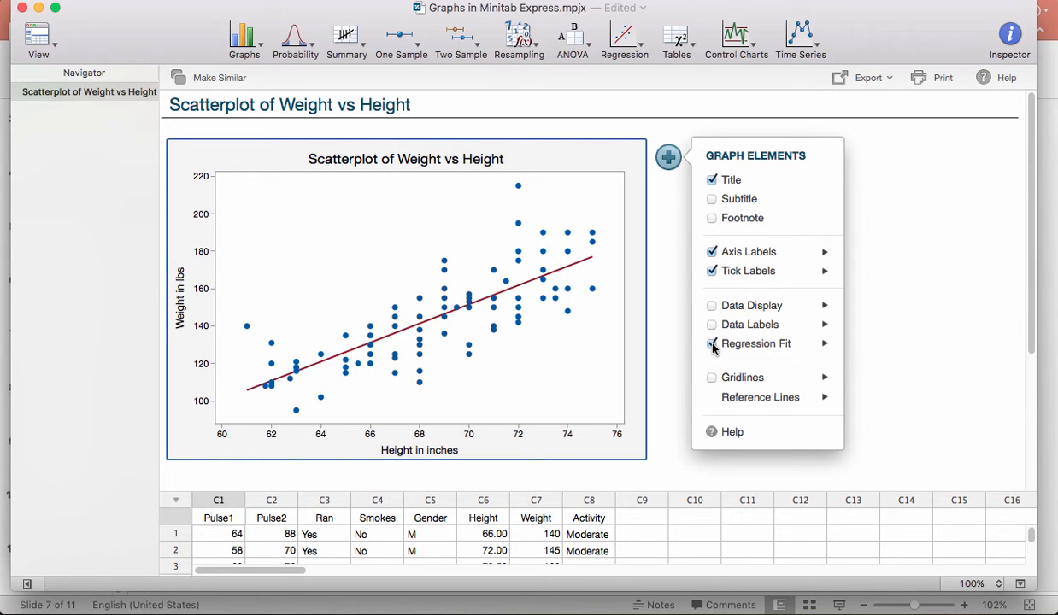
{"action": "left_click", "coordinate": [823, 344]}
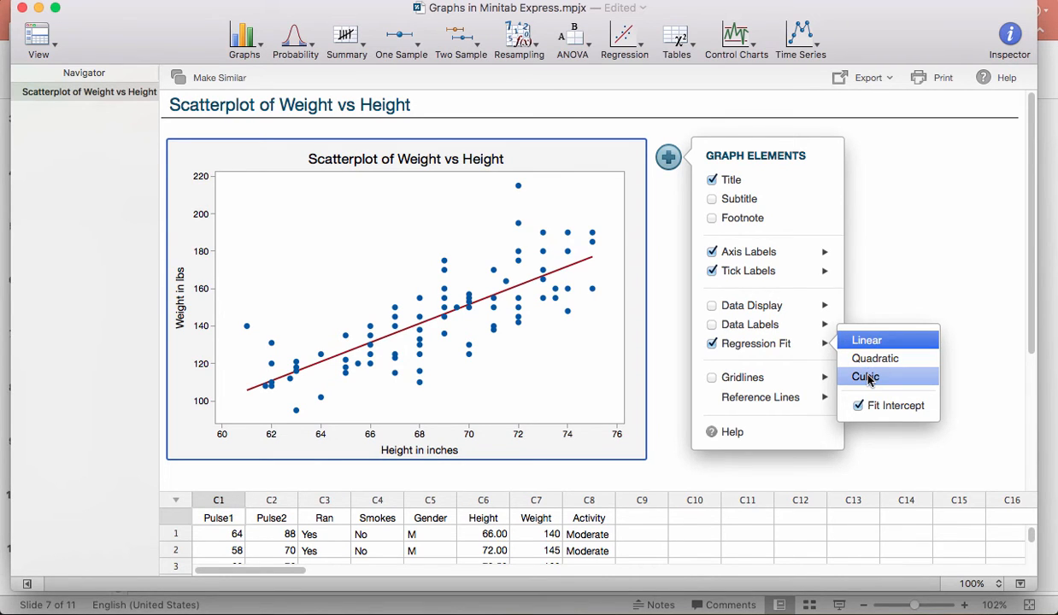
{"action": "left_click", "coordinate": [779, 345]}
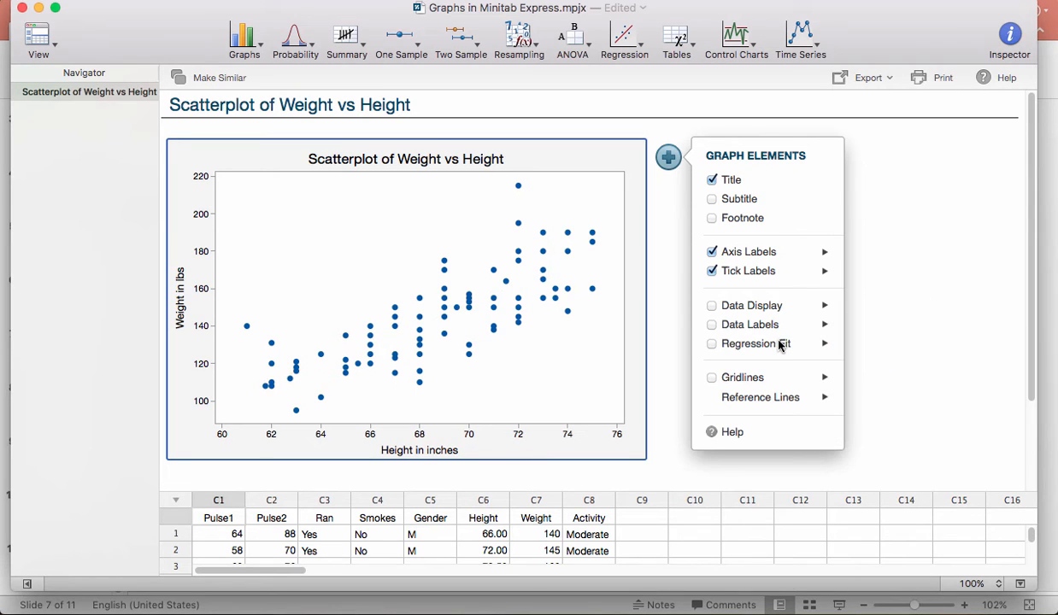
{"action": "left_click", "coordinate": [711, 379]}
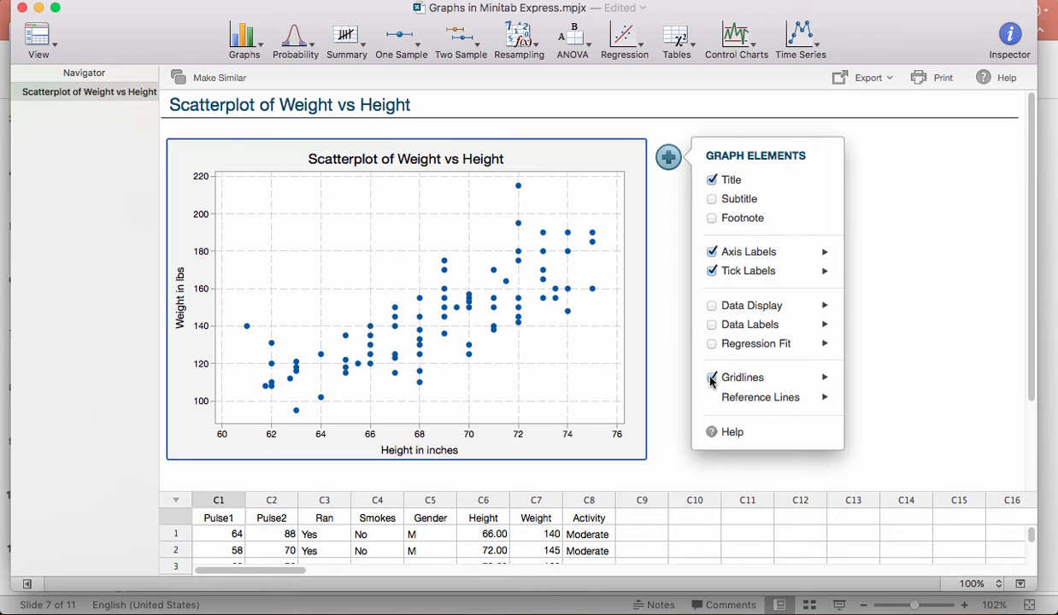
{"action": "left_click", "coordinate": [711, 379]}
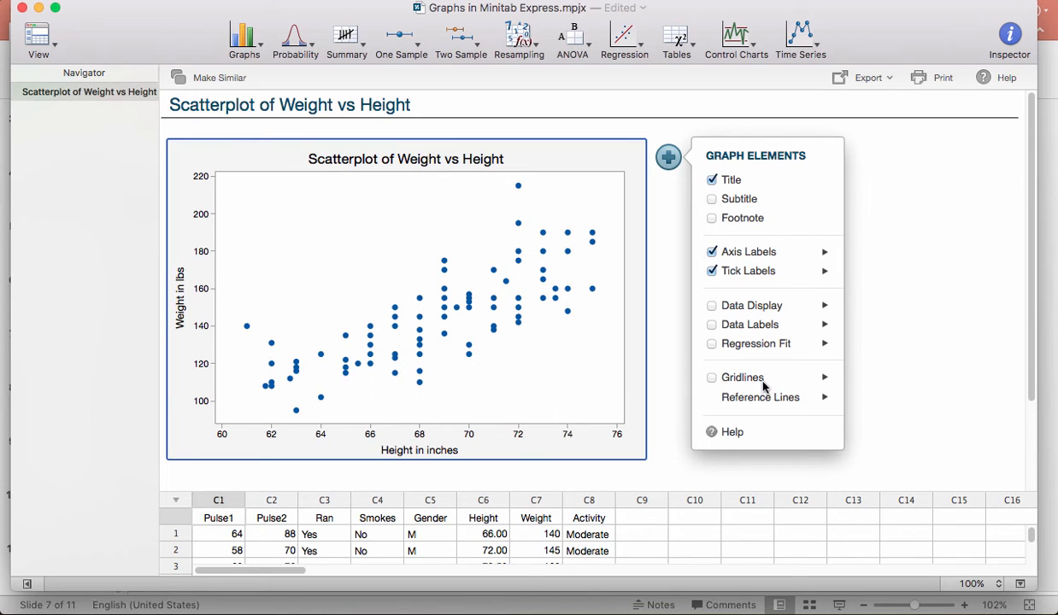
- Try a Y-axis reference line at 160 on the scatterplot, and remove it again
{"action": "left_click", "coordinate": [822, 399]}
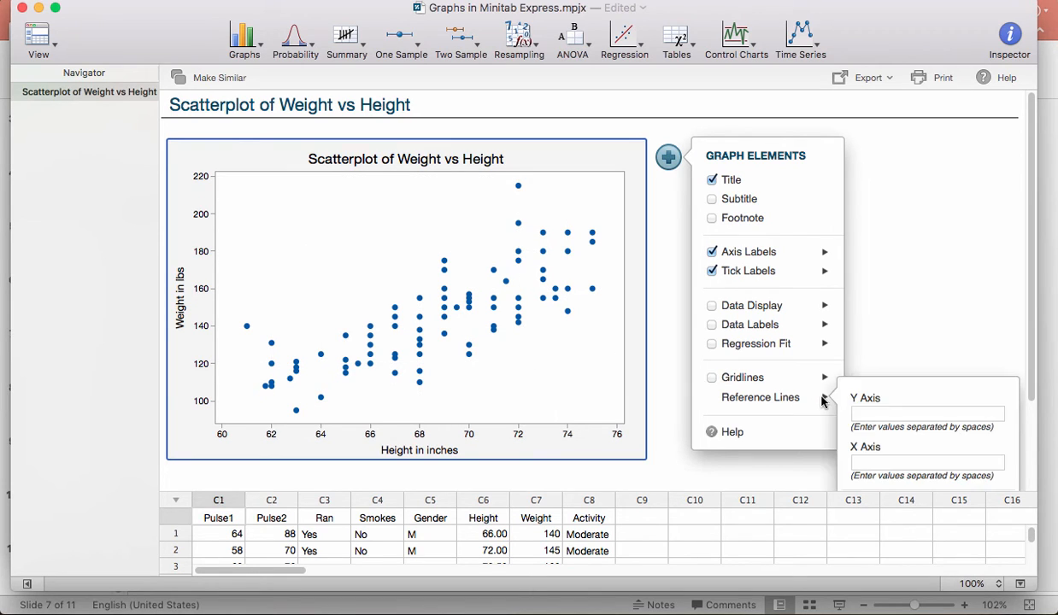
{"action": "left_click_drag", "start_coordinate": [1031, 358], "coordinate": [1031, 396]}
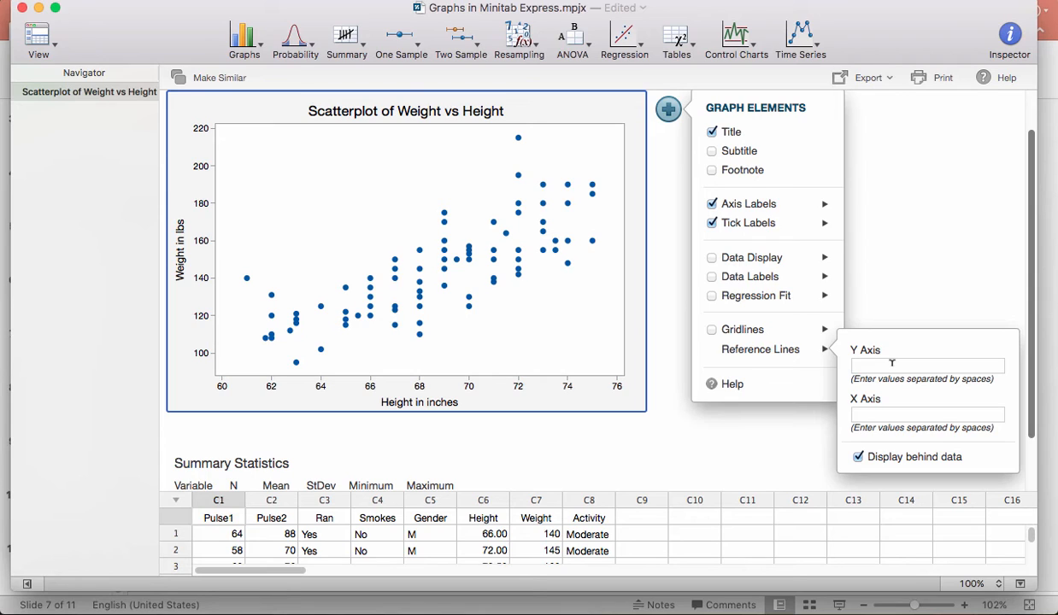
{"action": "left_click", "coordinate": [891, 363]}
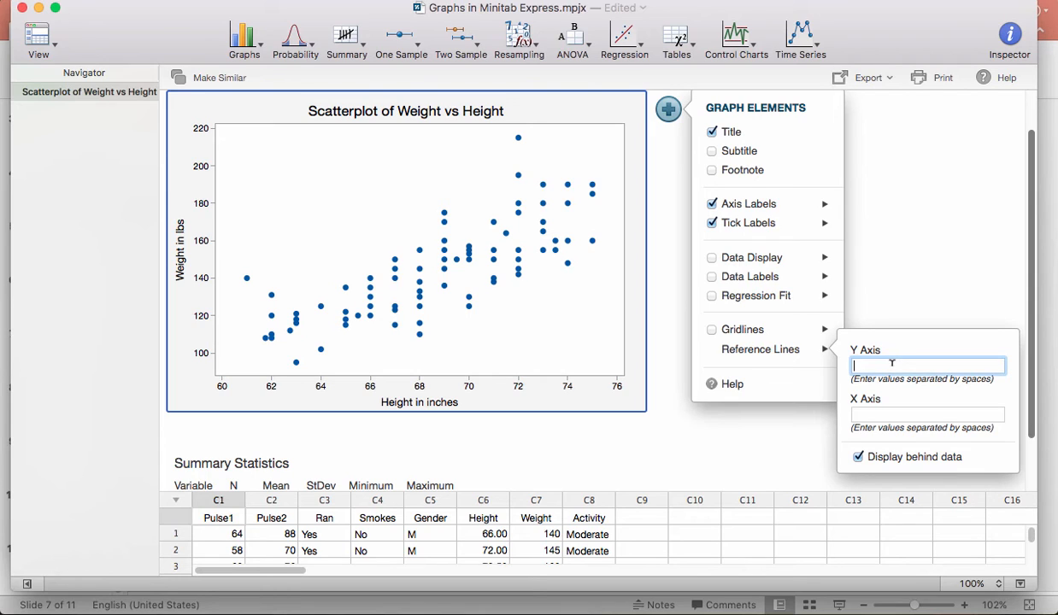
{"action": "type", "text": "160"}
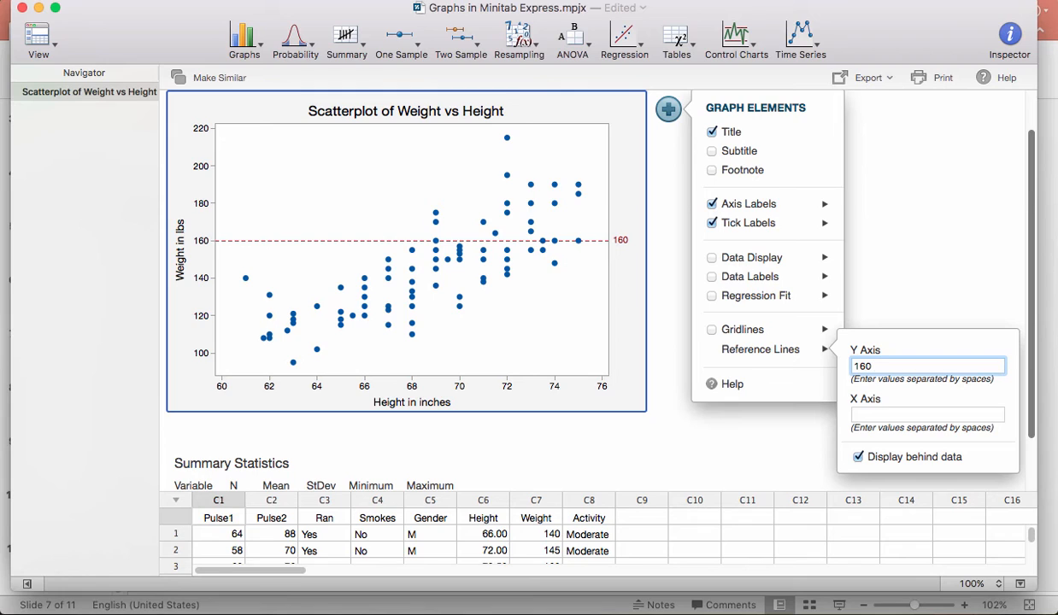
{"action": "key", "text": "BackSpace"}
{"action": "key", "text": "BackSpace"}
{"action": "key", "text": "BackSpace"}
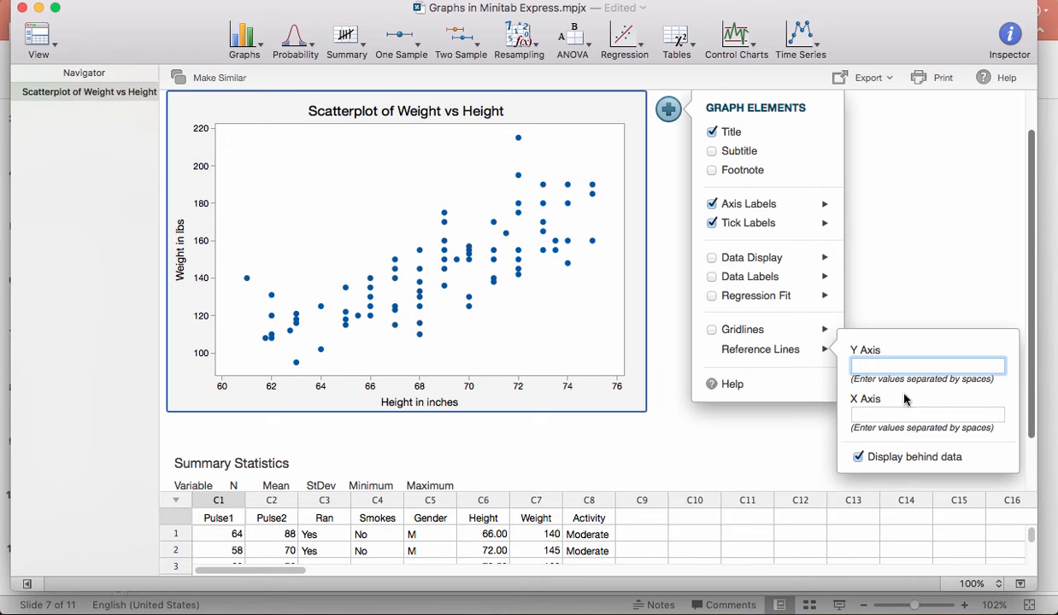
- Try an X-axis reference line at 70 on the scatterplot, remove it, and close the graph elements
{"action": "left_click", "coordinate": [886, 414]}
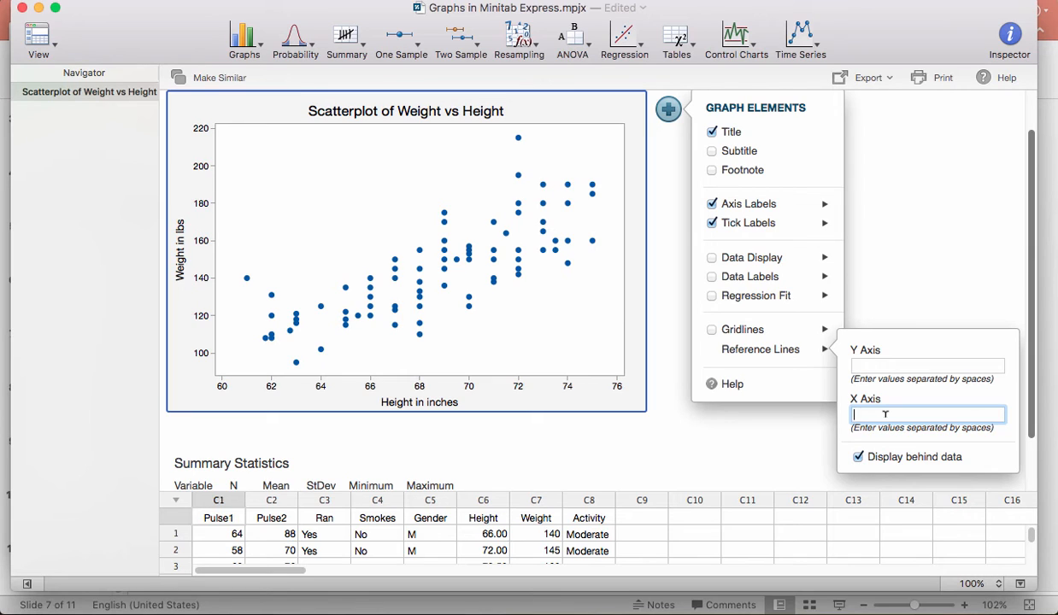
{"action": "type", "text": "70"}
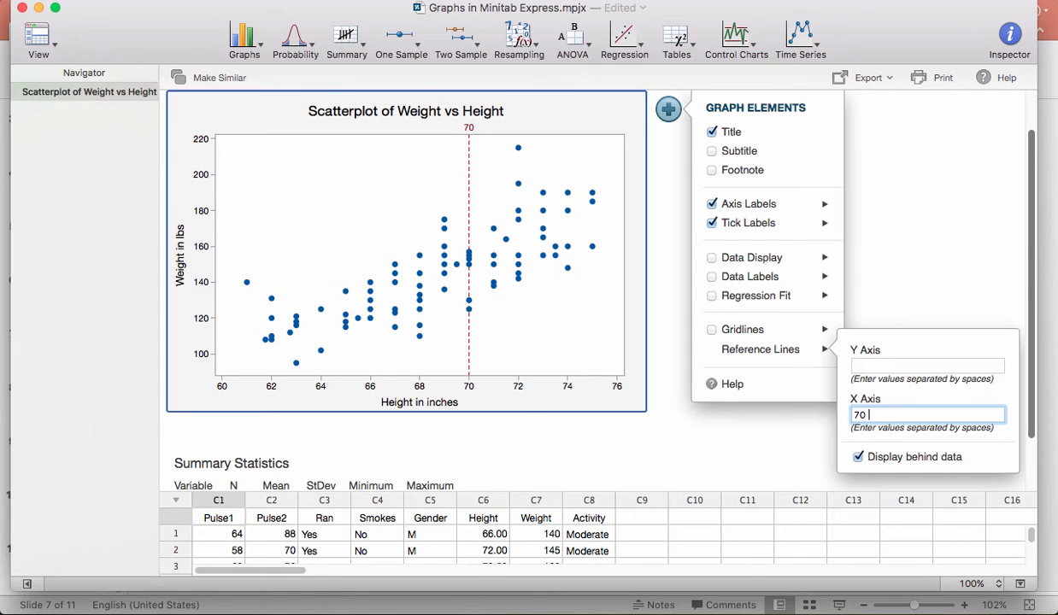
{"action": "key", "text": "BackSpace"}
{"action": "key", "text": "BackSpace"}
{"action": "key", "text": "BackSpace"}
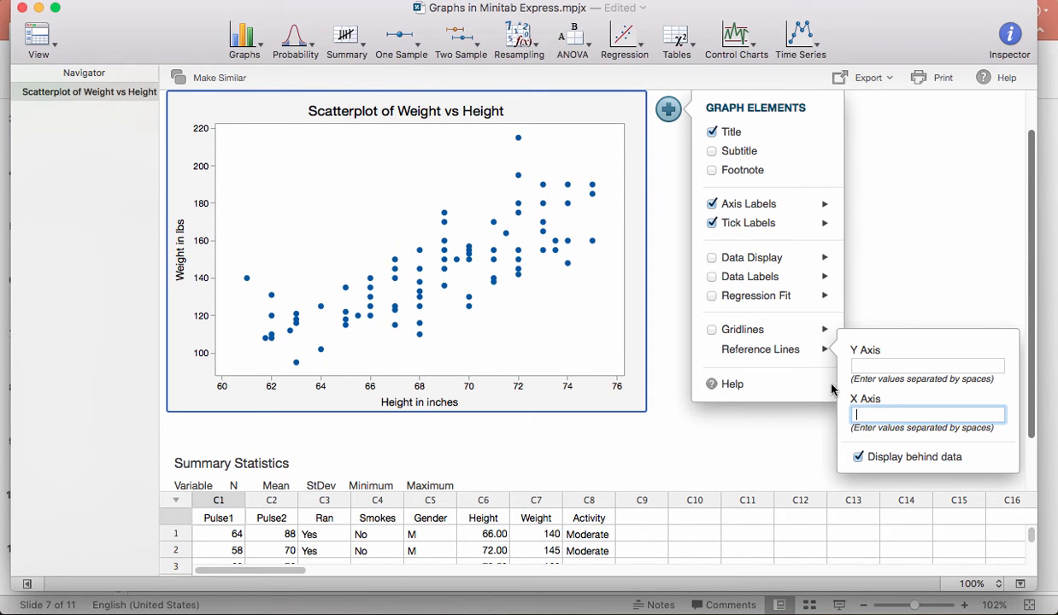
{"action": "left_click", "coordinate": [789, 364]}
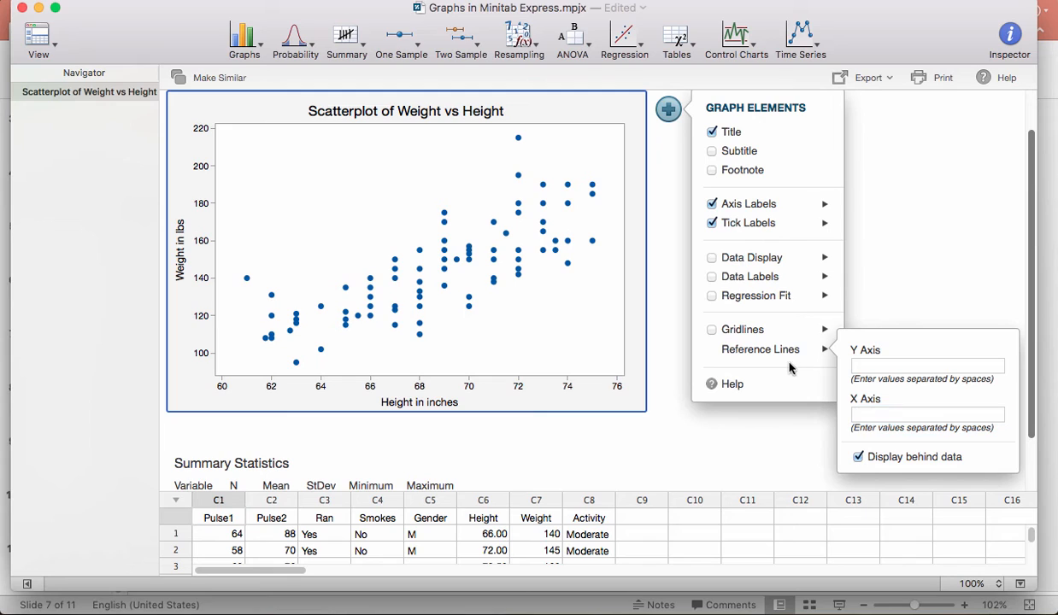
{"action": "left_click", "coordinate": [881, 286]}
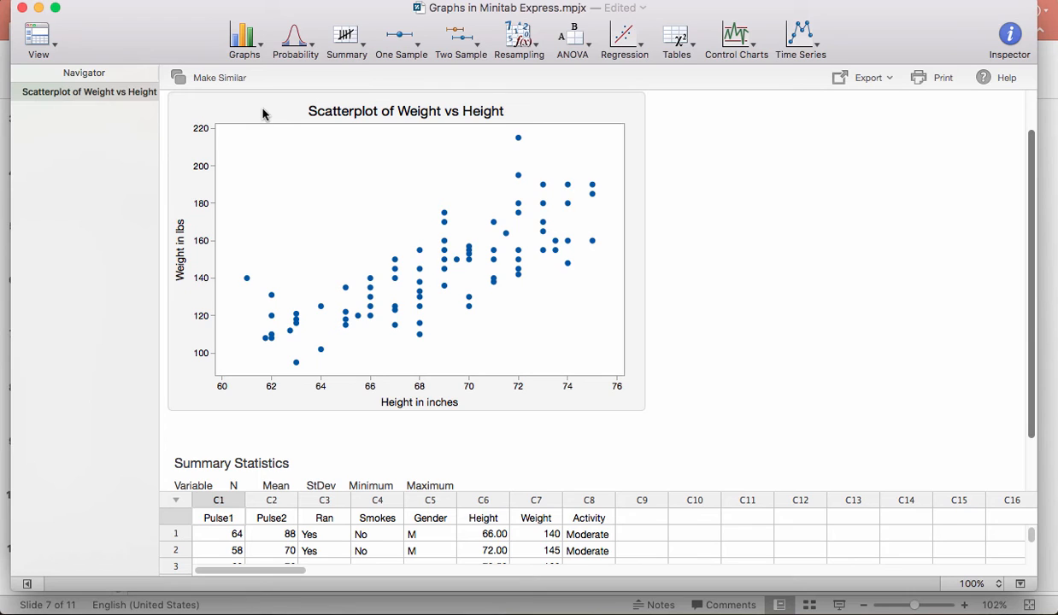
- Start a single-Y scatterplot with groups, using Height as the X variable and Weight as the Y variable
{"action": "left_click", "coordinate": [259, 42]}
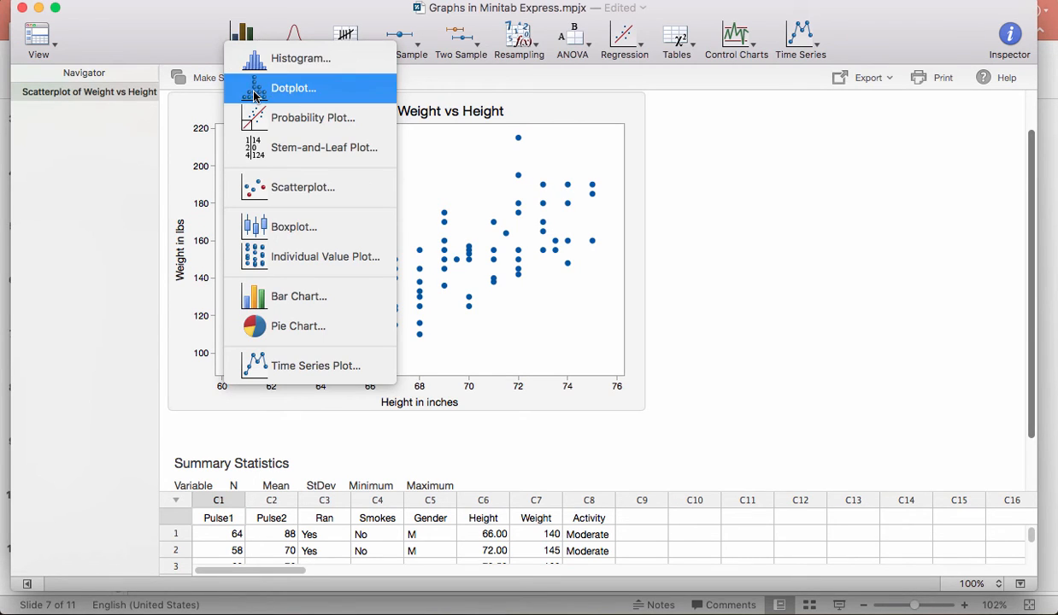
{"action": "left_click", "coordinate": [280, 190]}
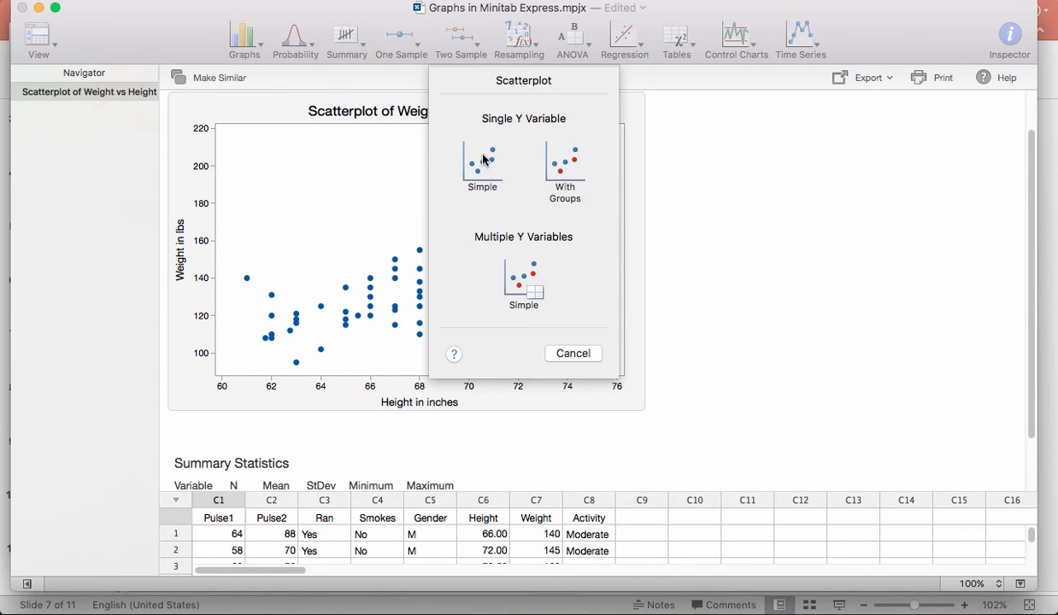
{"action": "left_click", "coordinate": [564, 171]}
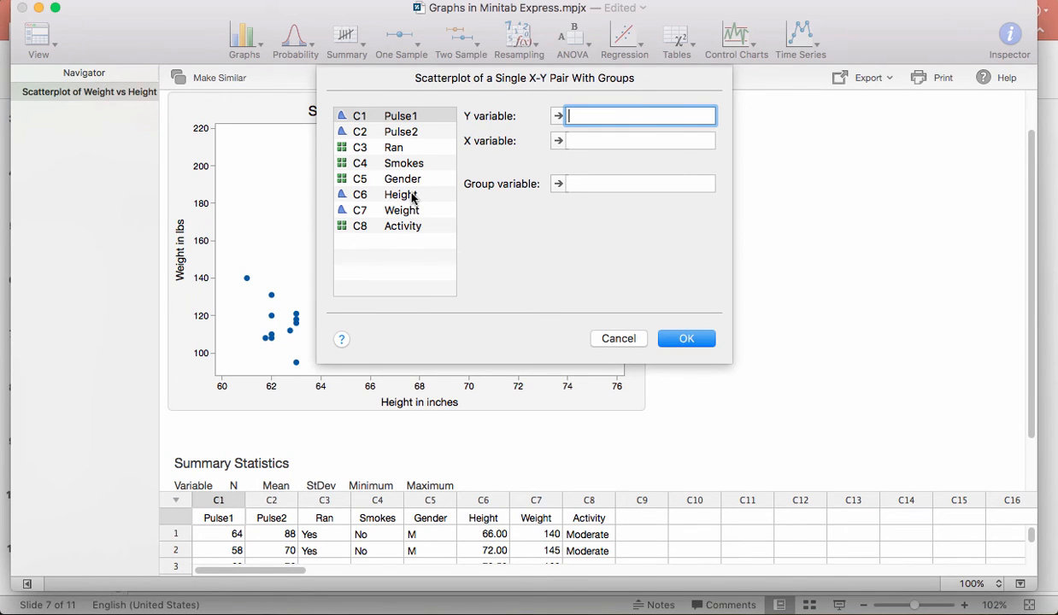
{"action": "left_click", "coordinate": [581, 140]}
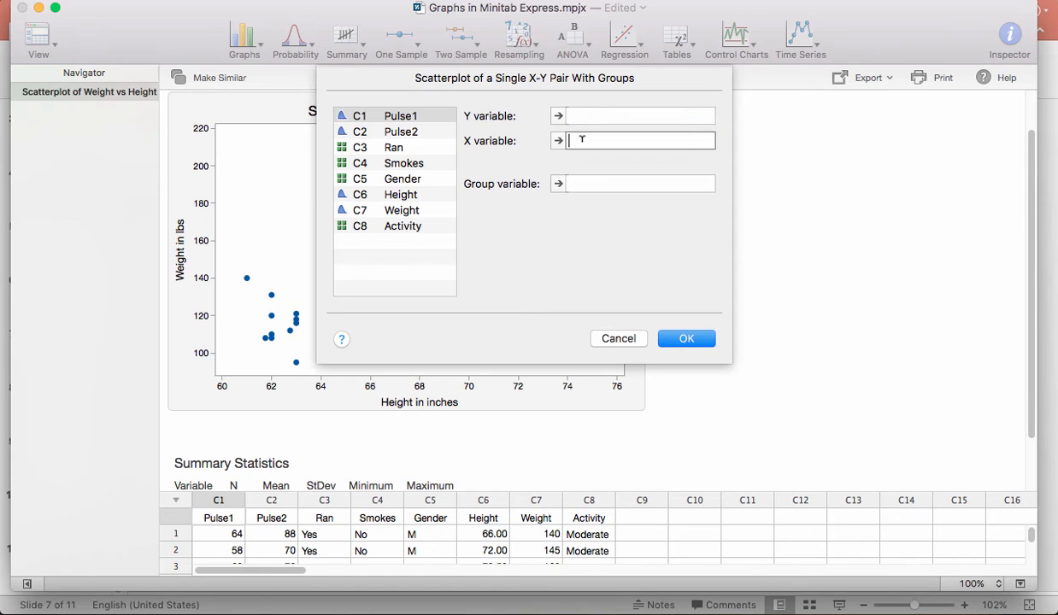
{"action": "left_click", "coordinate": [406, 198]}
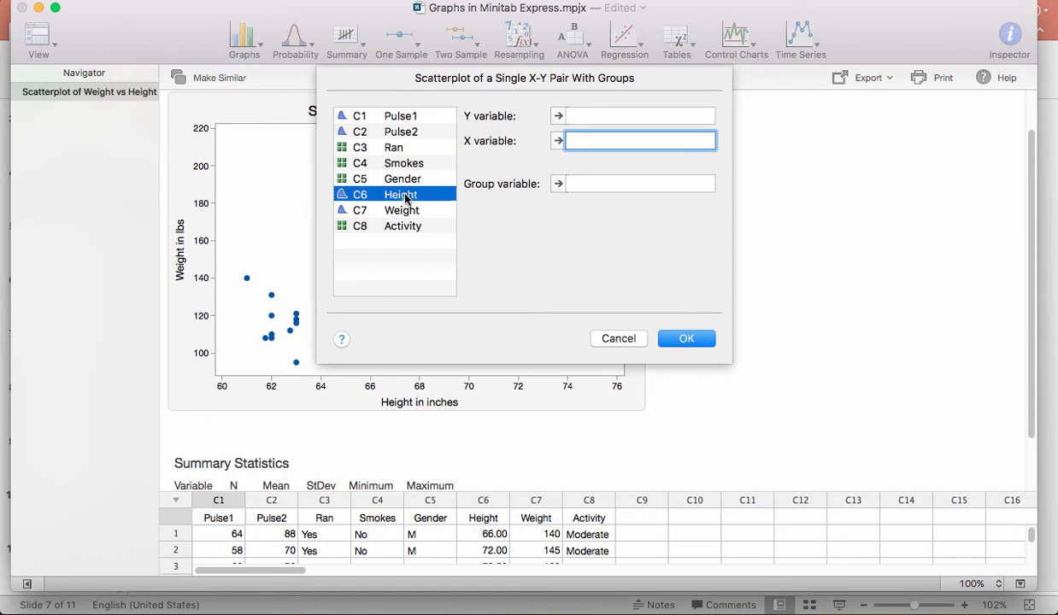
{"action": "double_click", "coordinate": [406, 197]}
{"action": "left_click", "coordinate": [583, 114]}
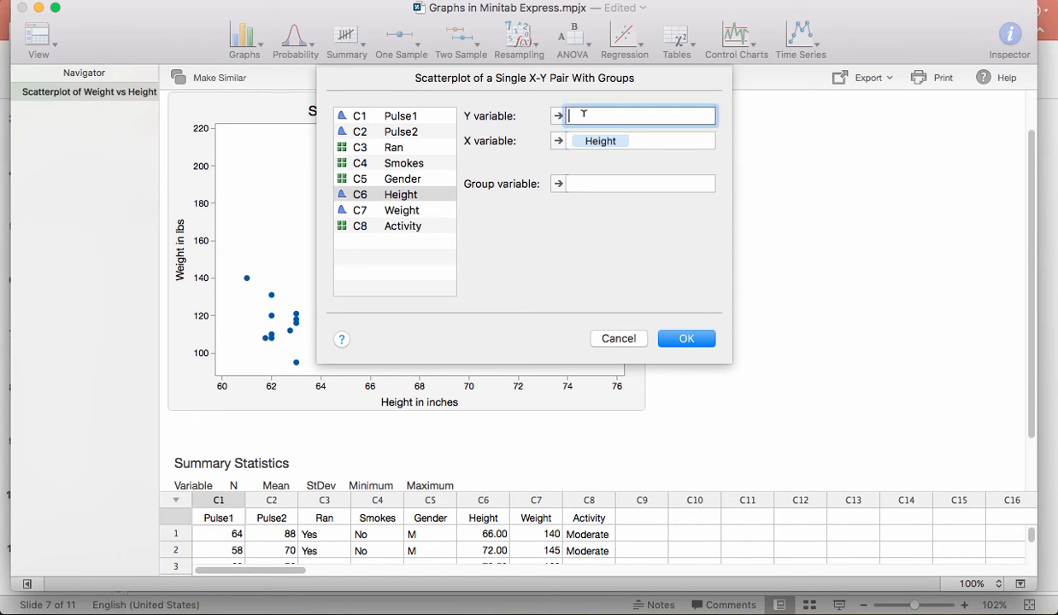
{"action": "double_click", "coordinate": [398, 212]}
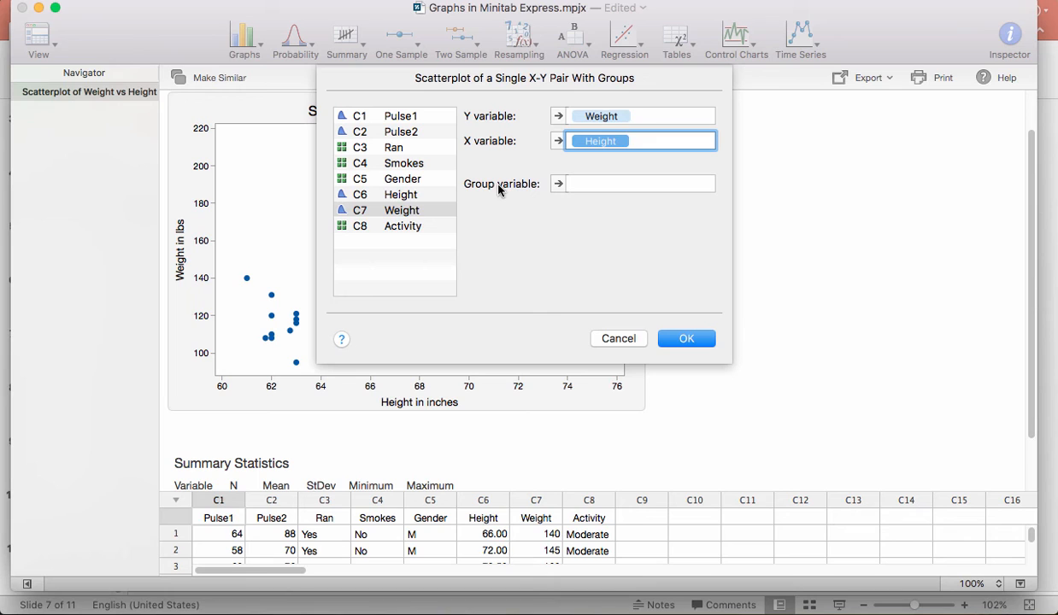
{"action": "double_click", "coordinate": [414, 181]}
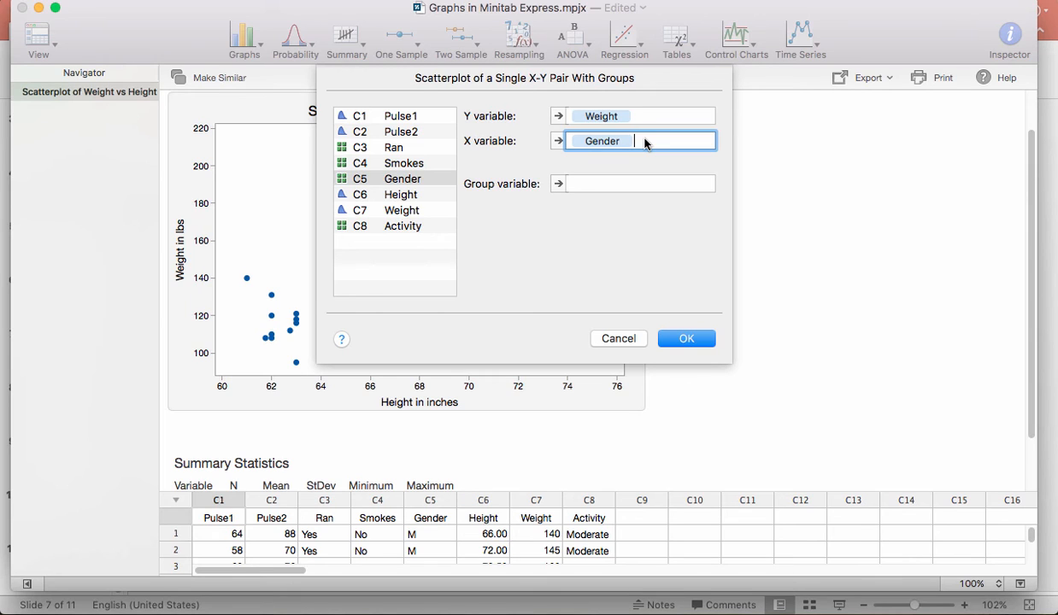
{"action": "key", "text": "BackSpace"}
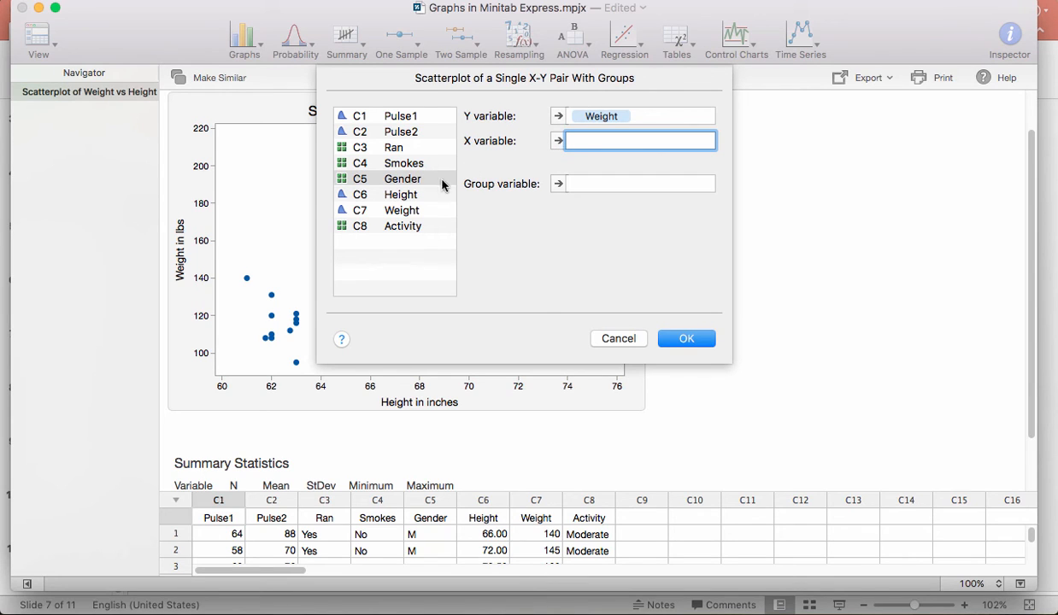
{"action": "double_click", "coordinate": [407, 195]}
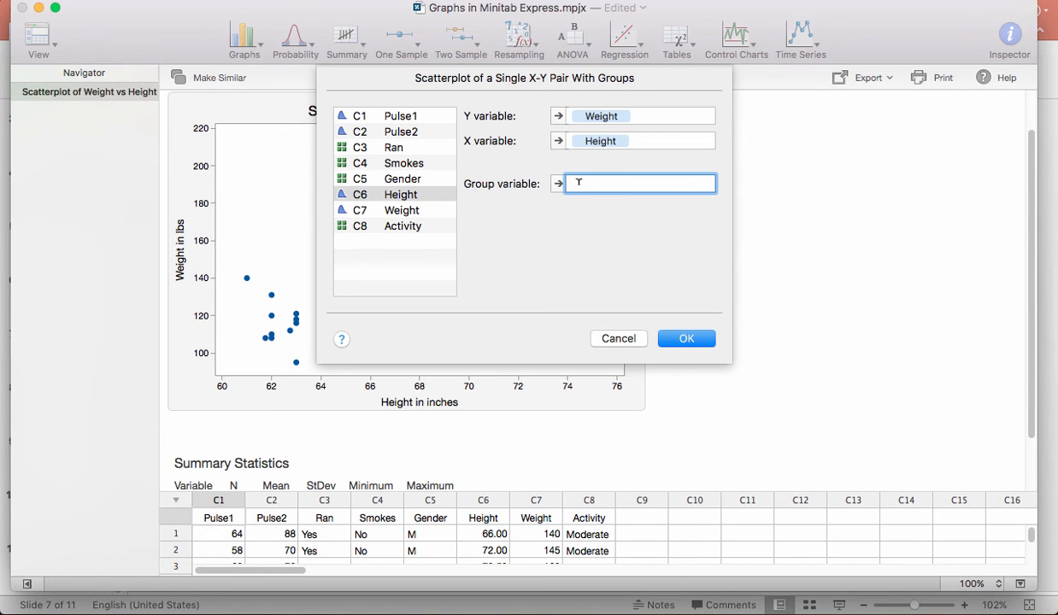
- Set Gender as the group variable and create the grouped scatterplot
{"action": "left_click", "coordinate": [410, 181]}
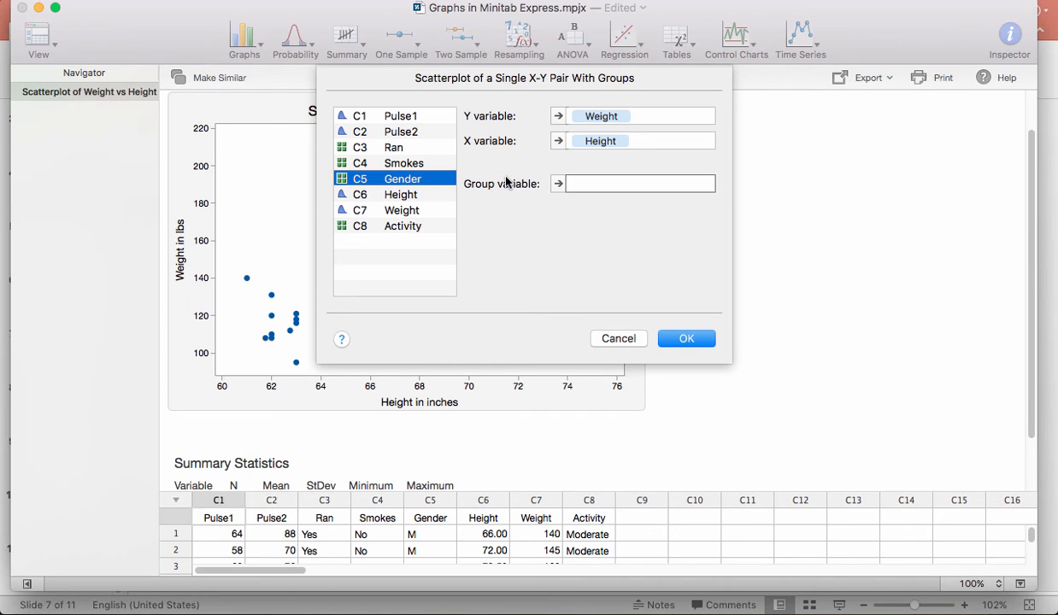
{"action": "left_click", "coordinate": [558, 185]}
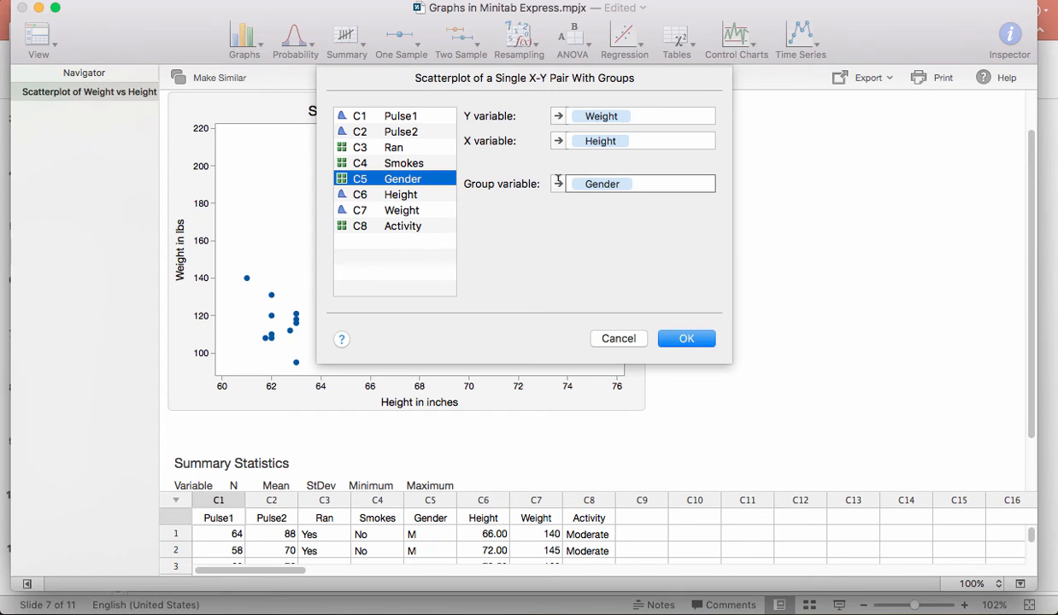
{"action": "left_click", "coordinate": [688, 339]}
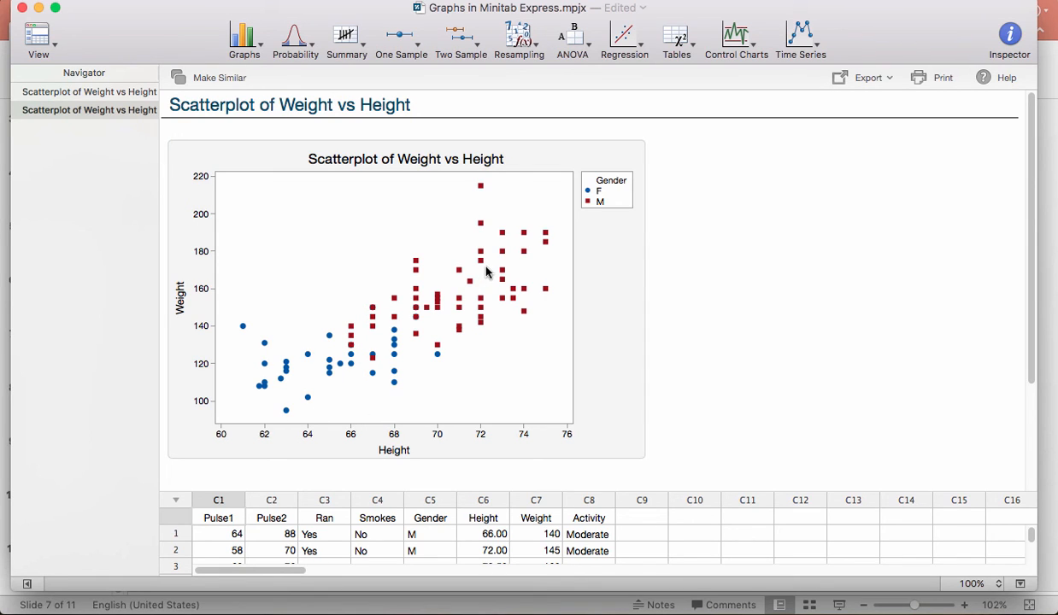
- Try a regression fit for each gender on the grouped scatterplot, remove it, and close the graph elements
{"action": "left_click", "coordinate": [600, 229]}
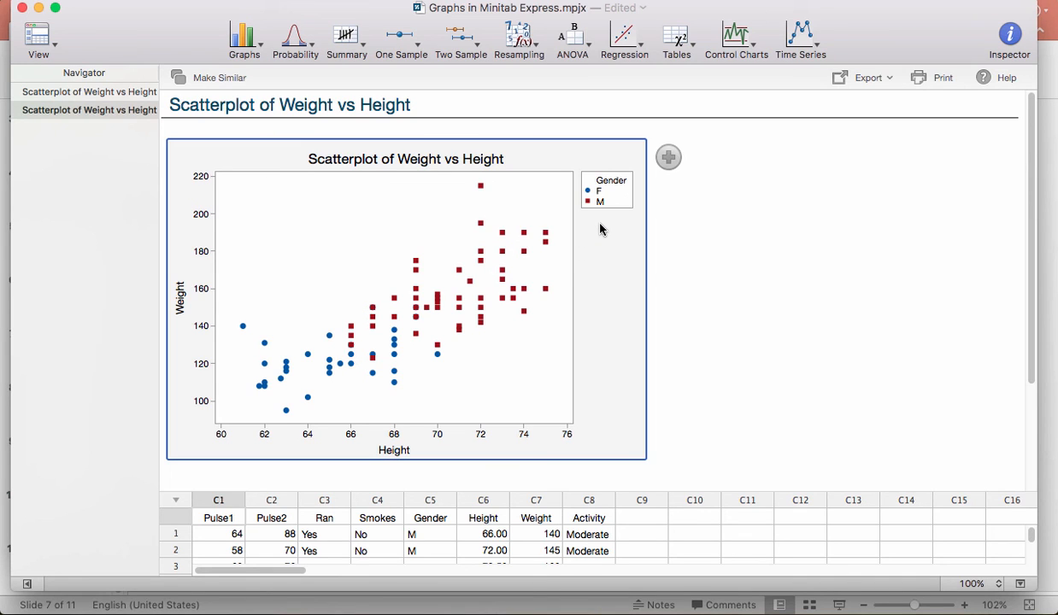
{"action": "left_click", "coordinate": [668, 159]}
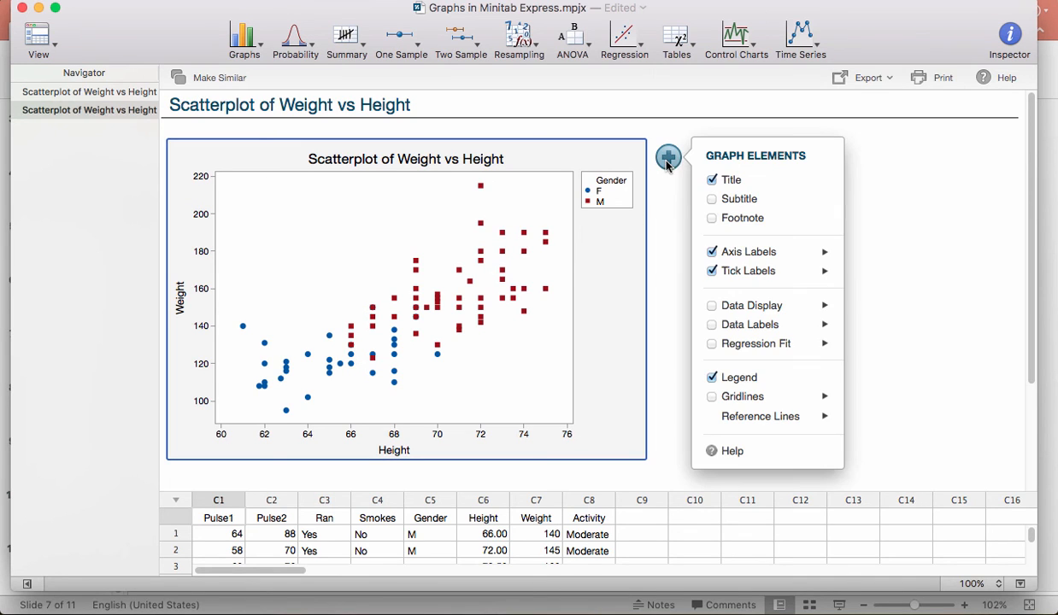
{"action": "left_click", "coordinate": [711, 345]}
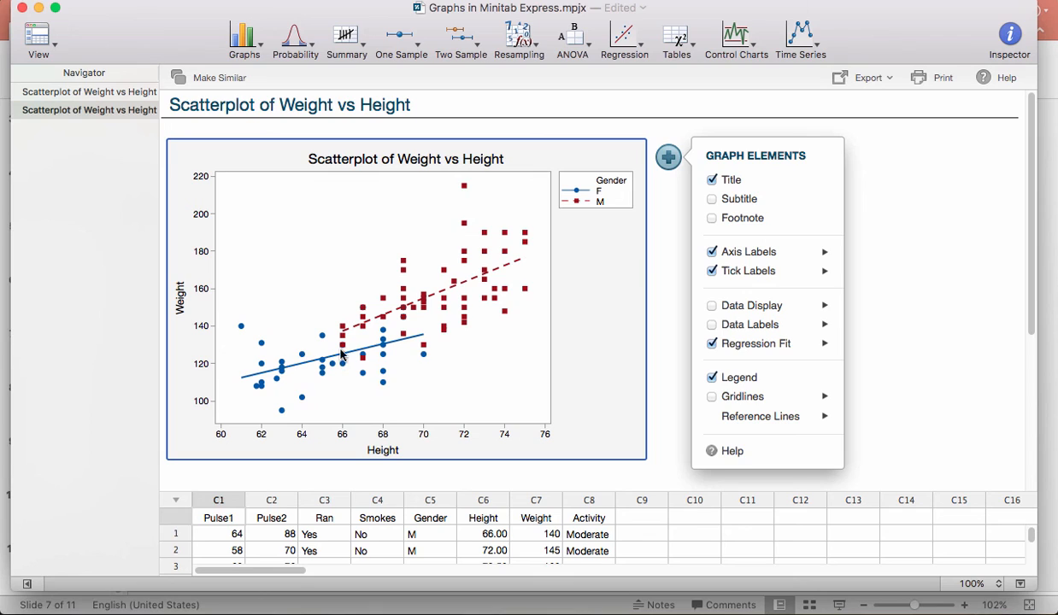
{"action": "mouse_move", "coordinate": [387, 345]}
{"action": "left_click", "coordinate": [710, 343]}
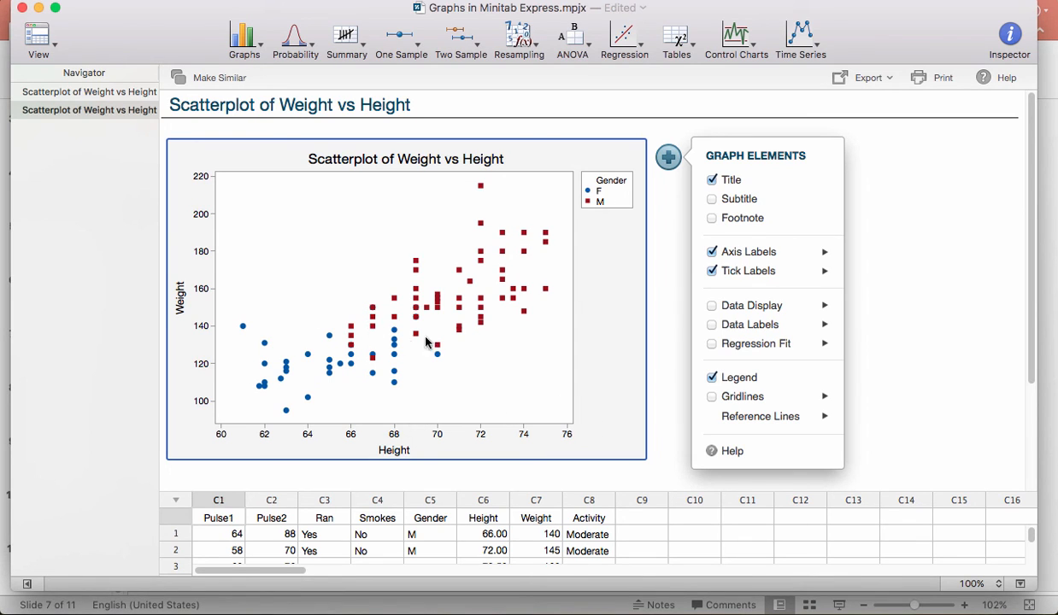
{"action": "left_click", "coordinate": [659, 344]}
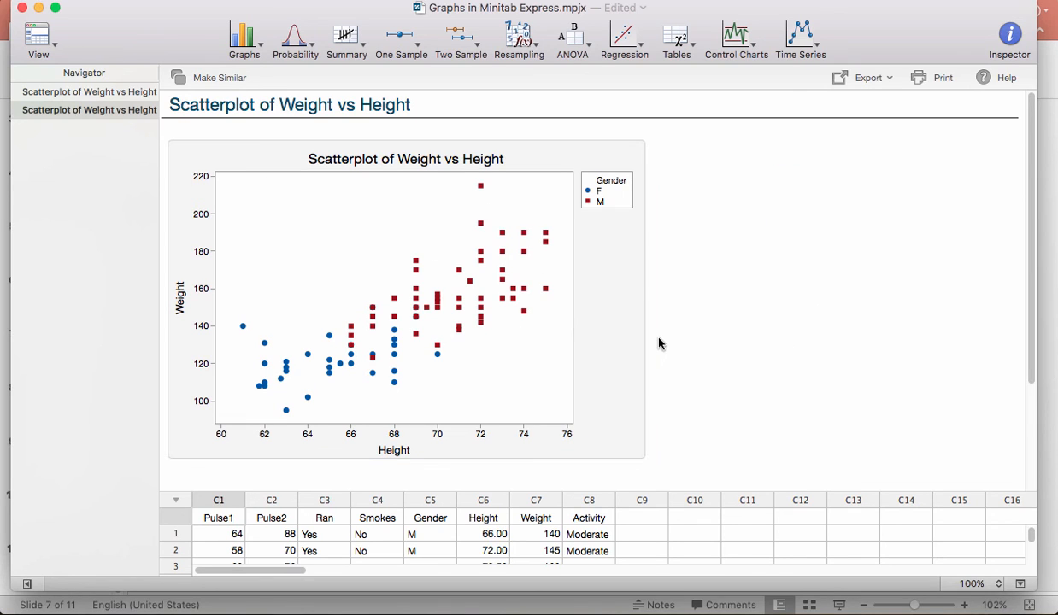